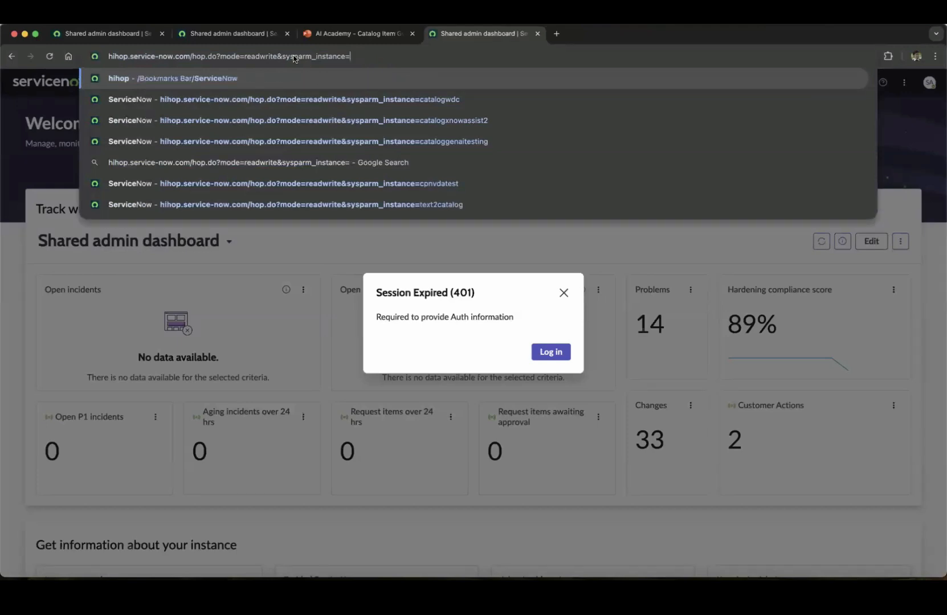
Step: Open the text2catalog instance through the hop URL and display the Creator skills among the Now Assist Admin features
text(text2catalog)
key(Return)
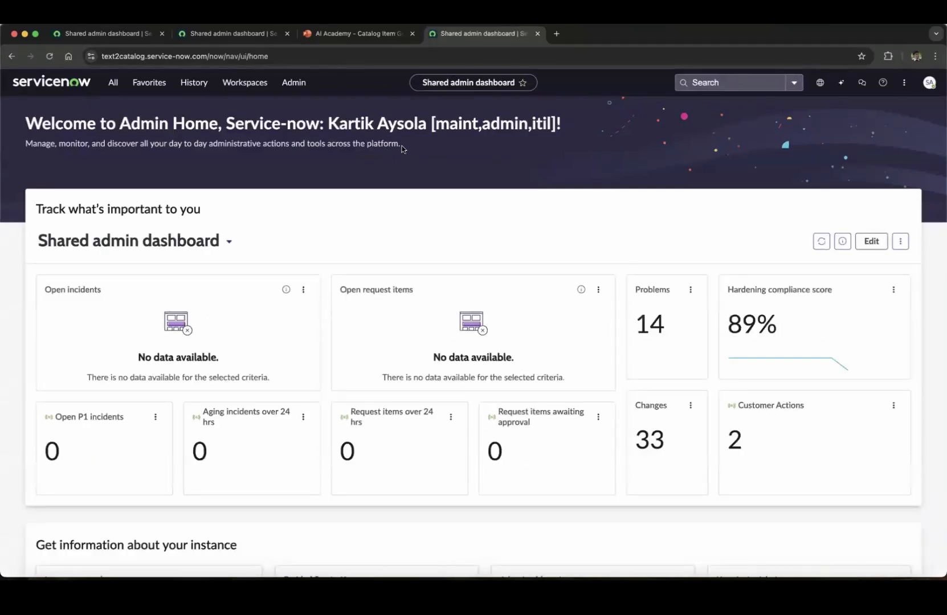
click(113, 83)
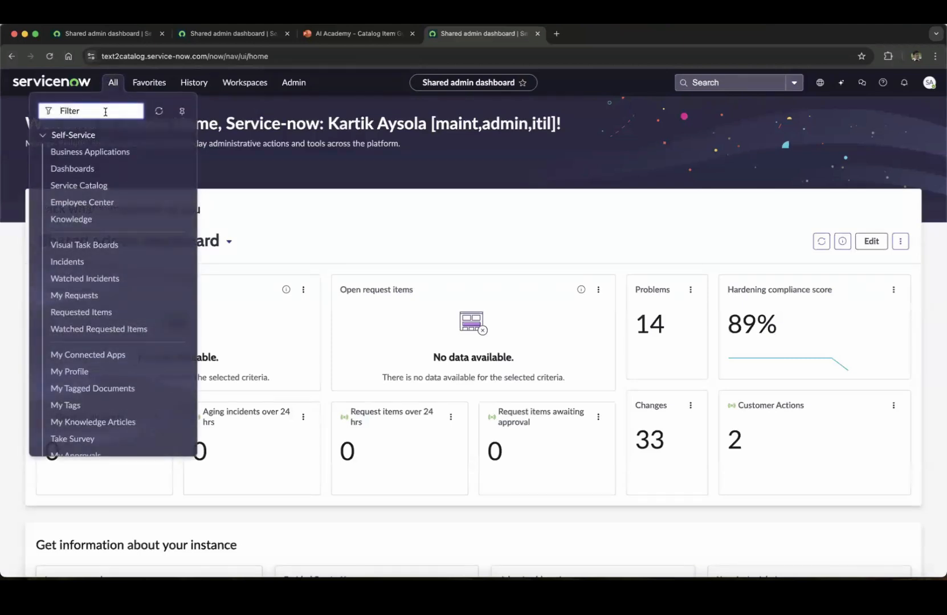
text(now ass)
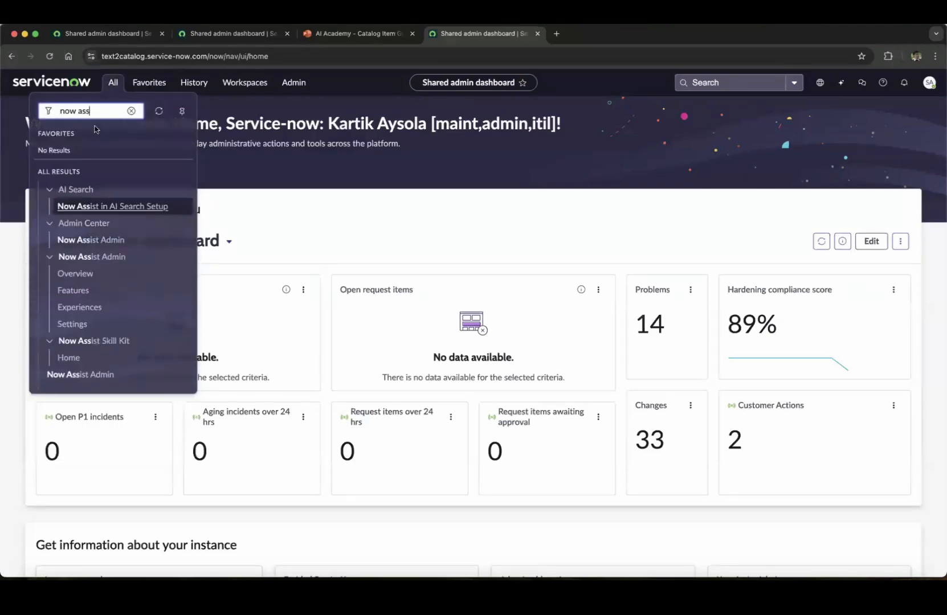
click(73, 292)
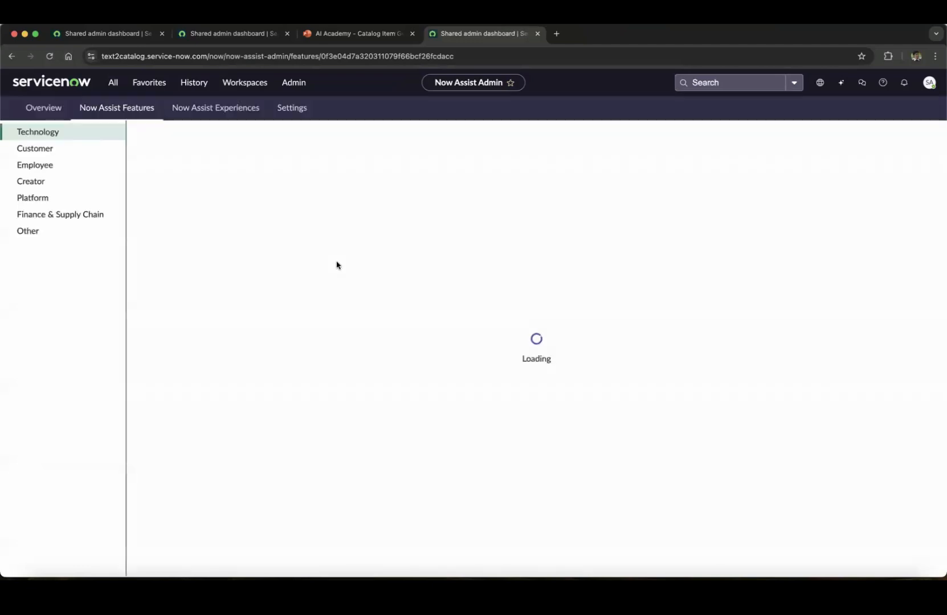
click(56, 183)
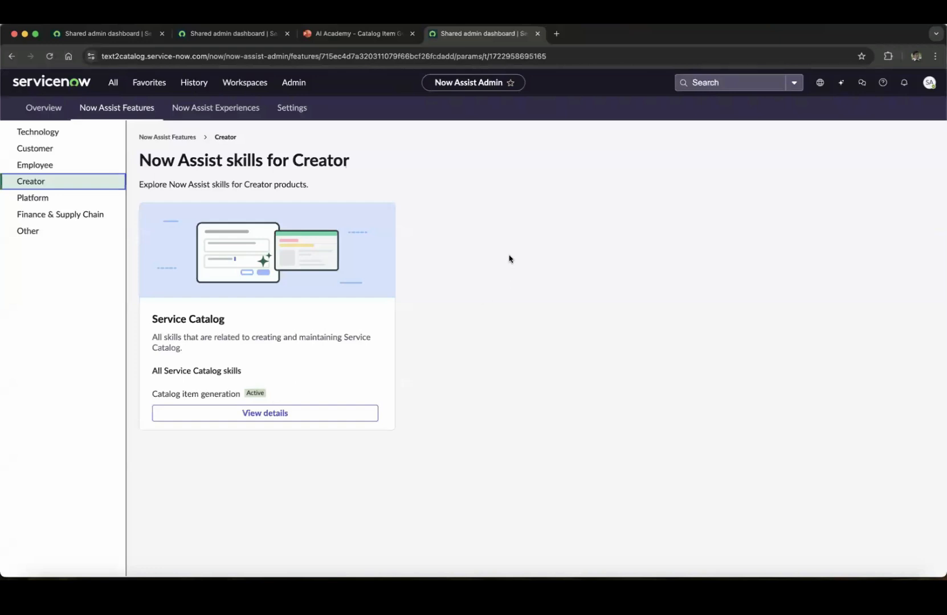
Step: Find Catalog Builder in the application navigator with the filter "catalog bu" and open it
click(116, 86)
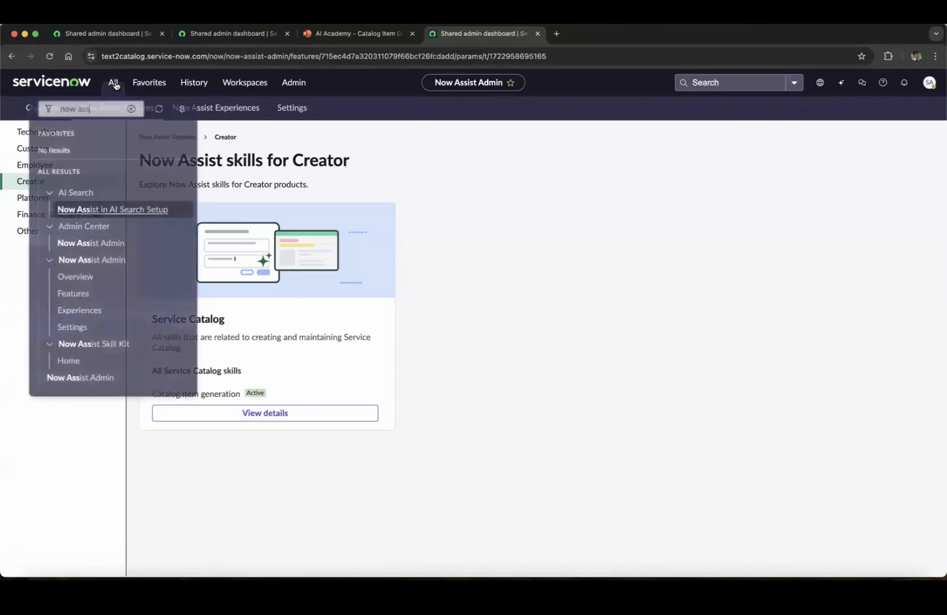
click(131, 110)
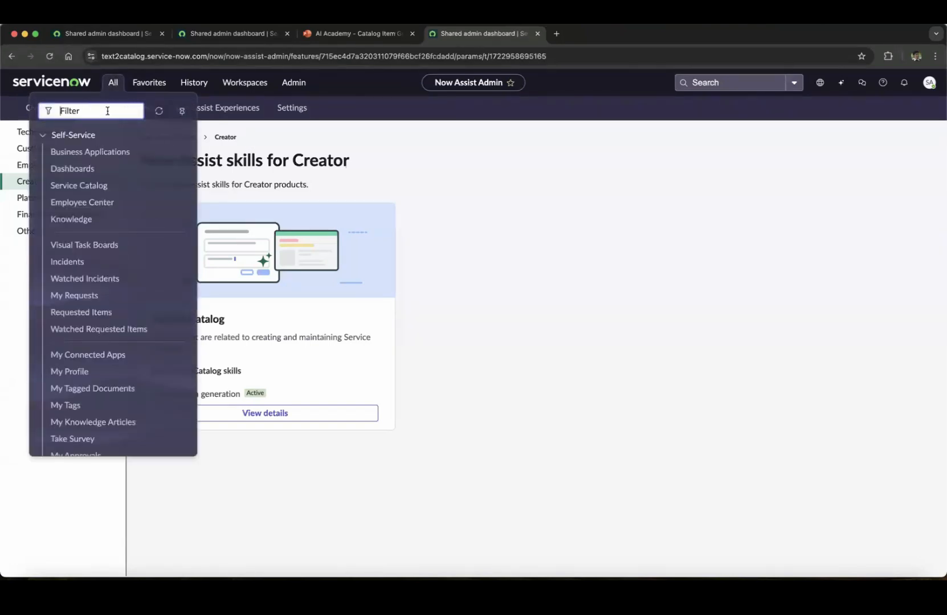
text(catalog bu)
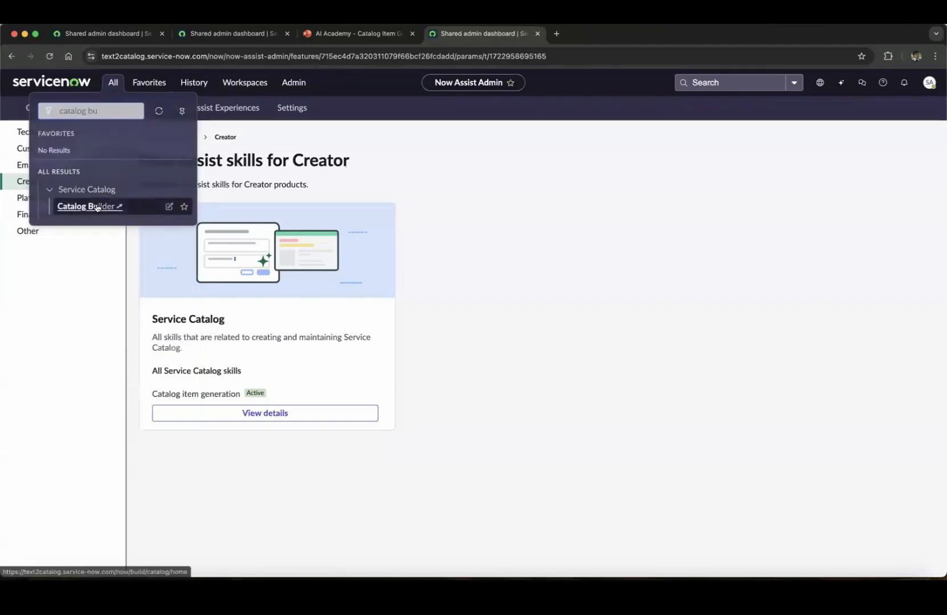
click(95, 204)
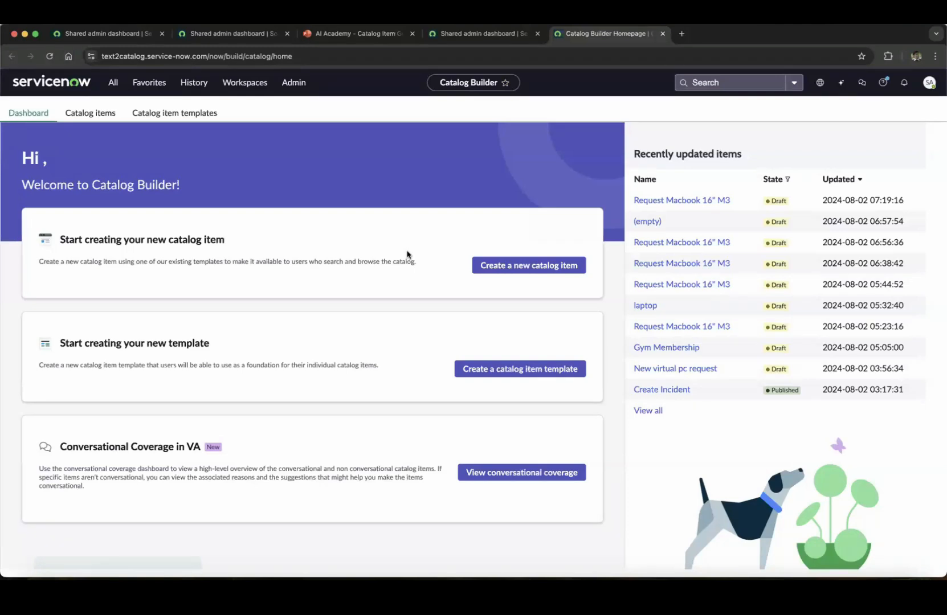
Step: Start a new catalog item based on the Now Assist template
click(514, 266)
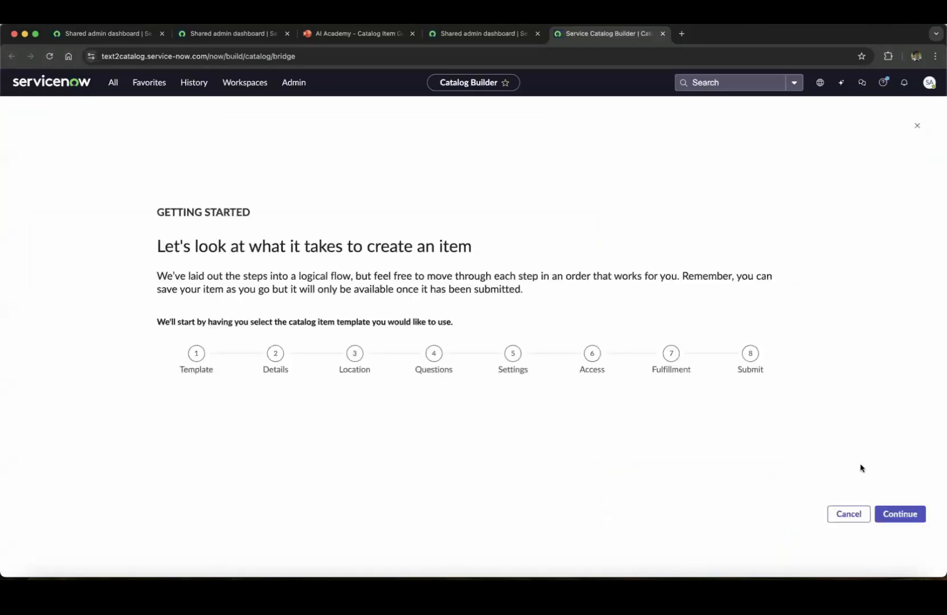
click(897, 512)
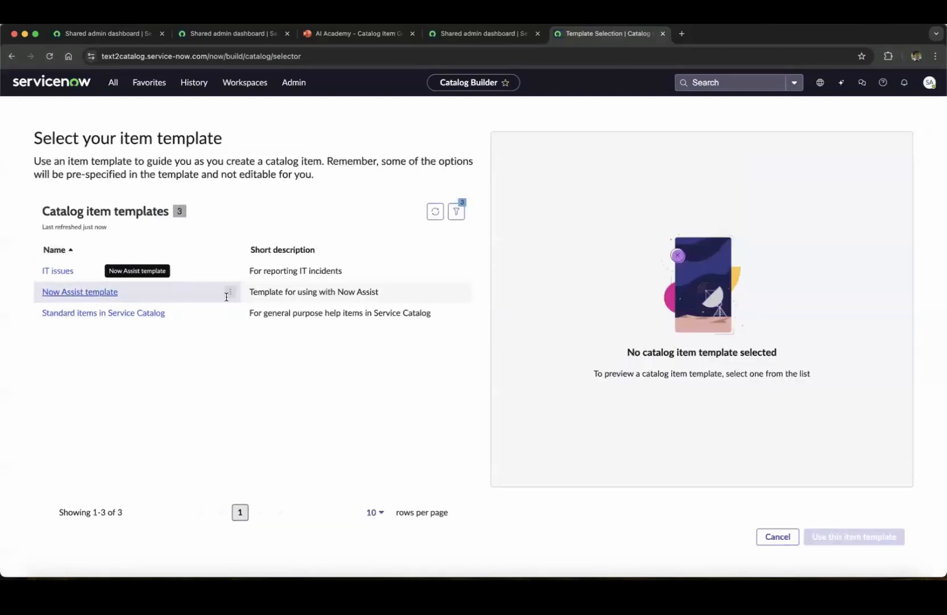
click(109, 293)
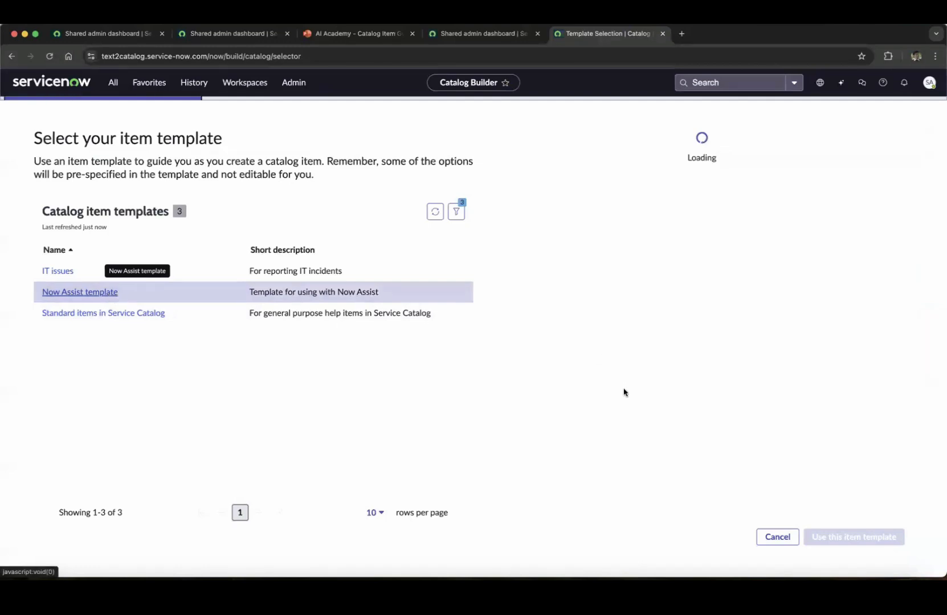
click(860, 534)
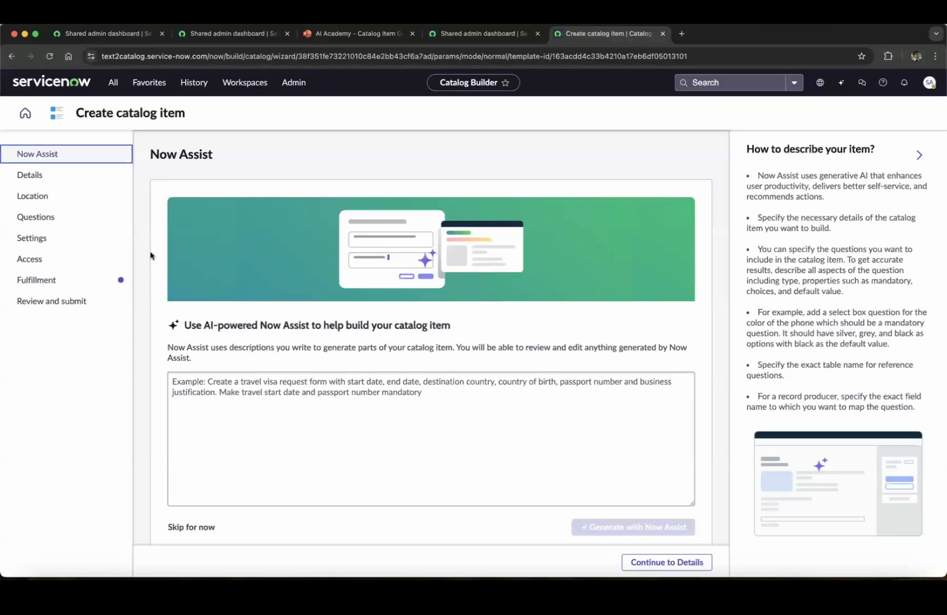
Step: Generate the item with Now Assist from the description "I want to create a catalog item for iPhone 15 Pro" and dismiss the notice
scroll(152, 253, down, 1)
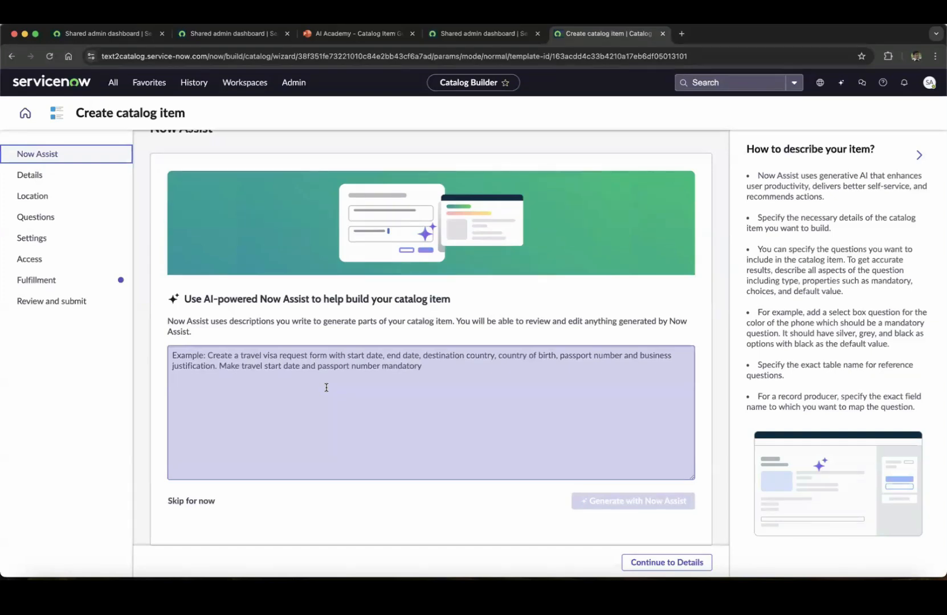
click(326, 387)
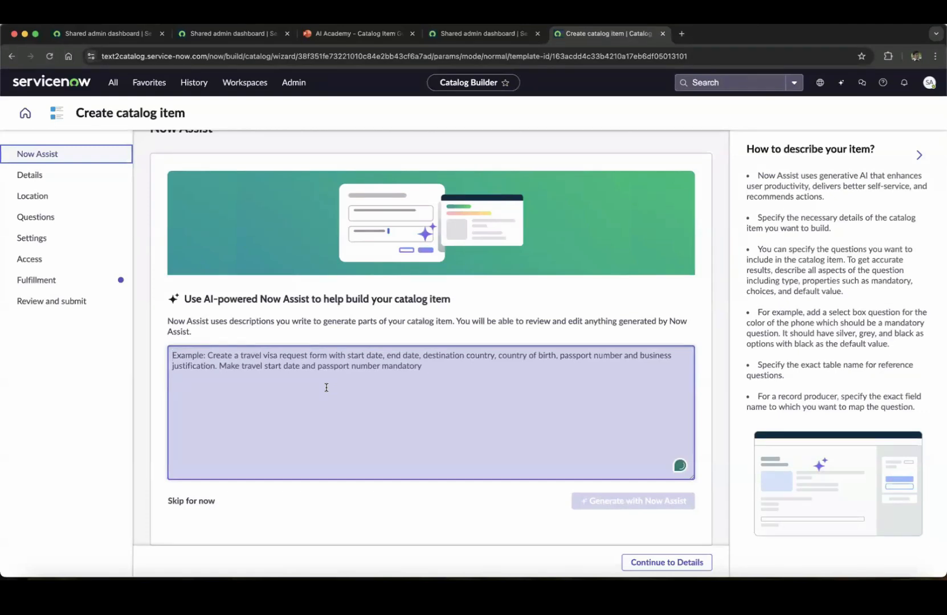
text(I want to create)
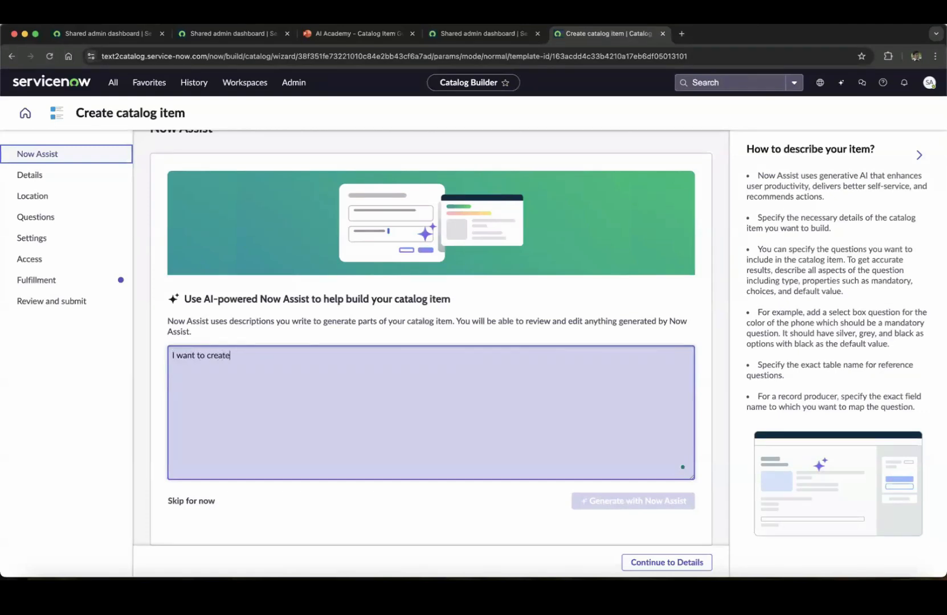
text( a catalog item for iPhone 15 Pro)
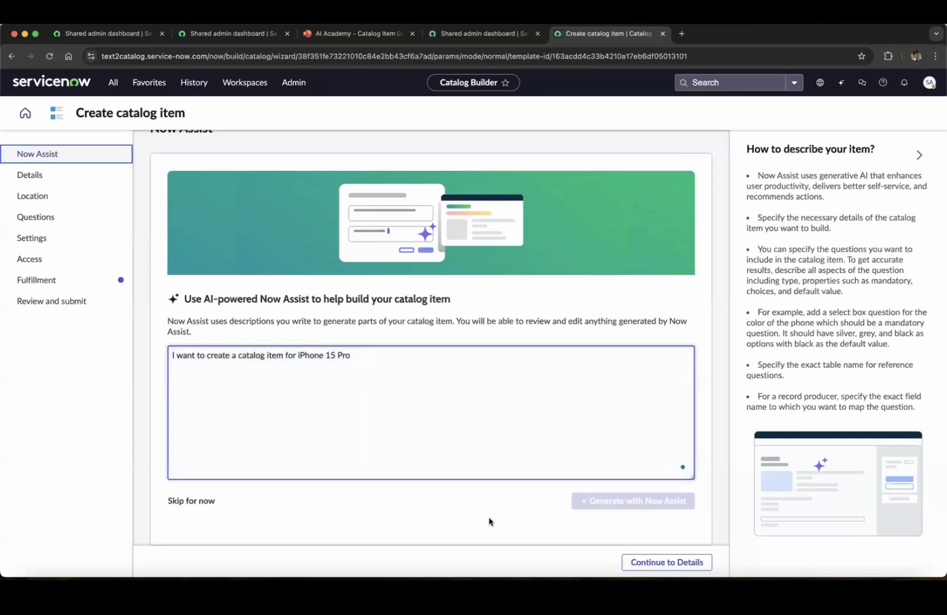
click(617, 499)
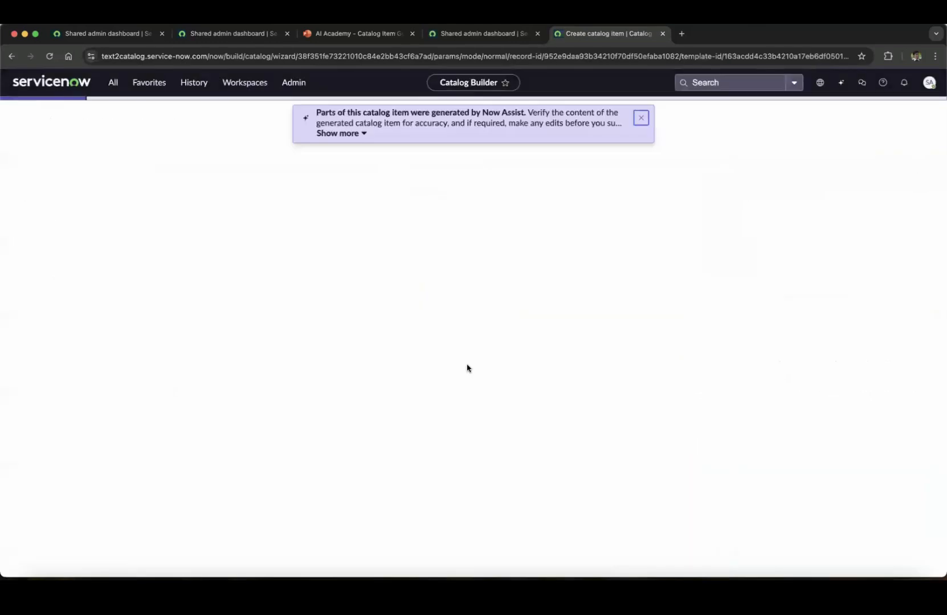
click(642, 118)
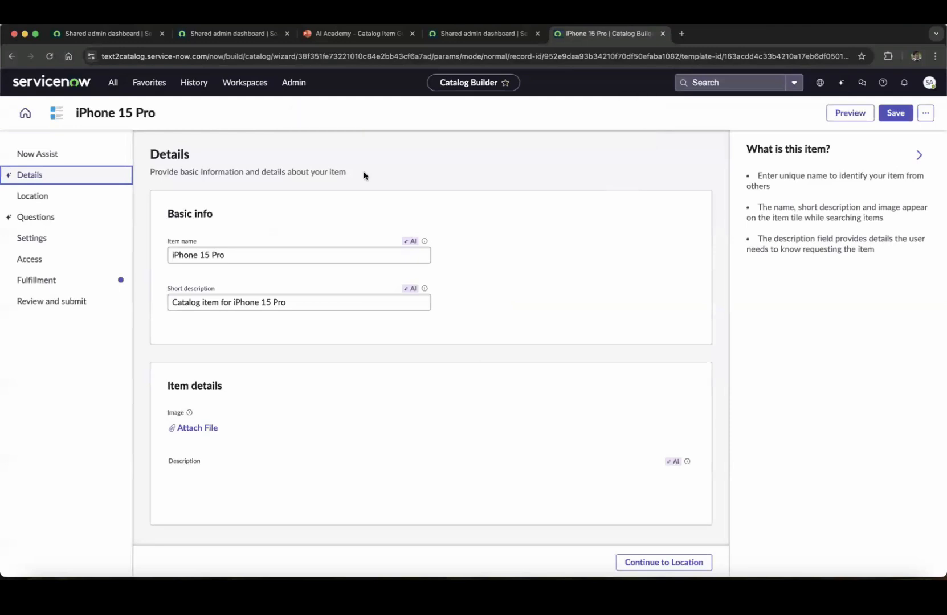
Step: Open the item's portal preview in a separate browser tab and review the generated details and questions in the builder
click(850, 113)
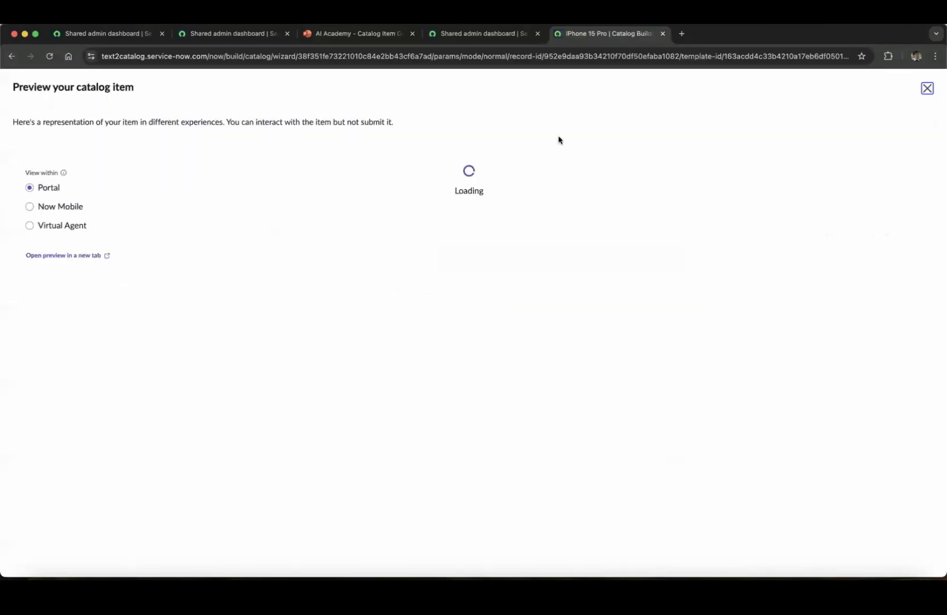
click(86, 256)
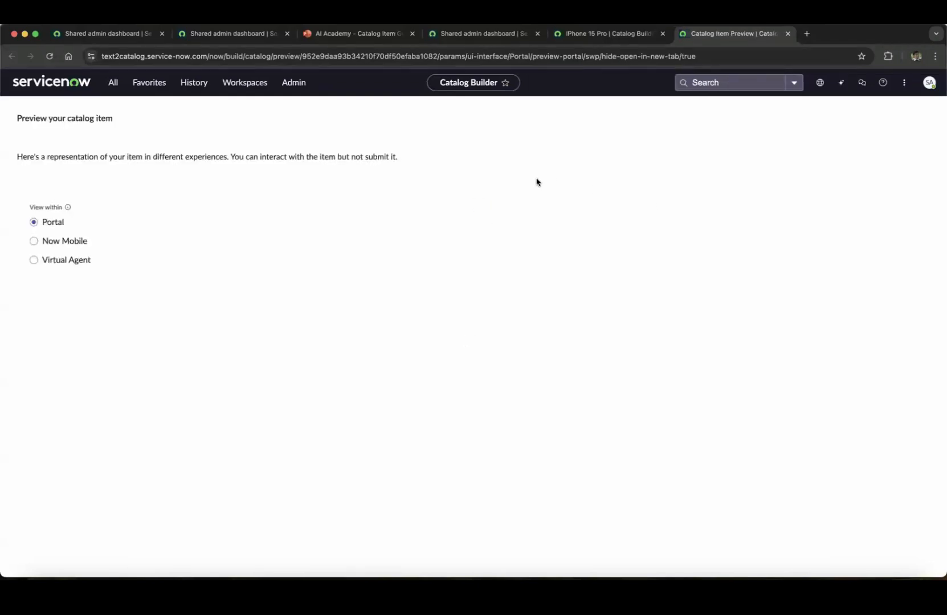
click(615, 32)
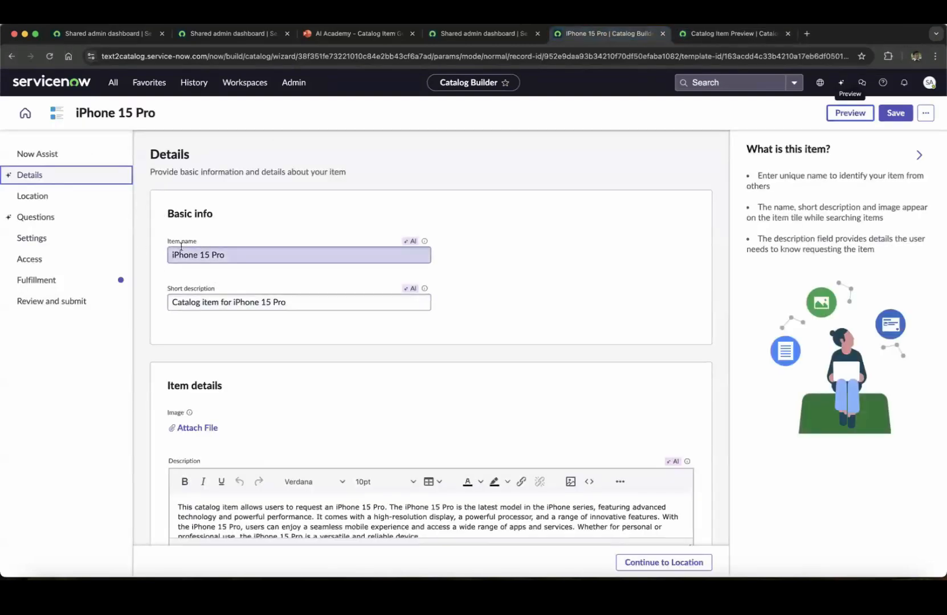
scroll(226, 302, down, 2)
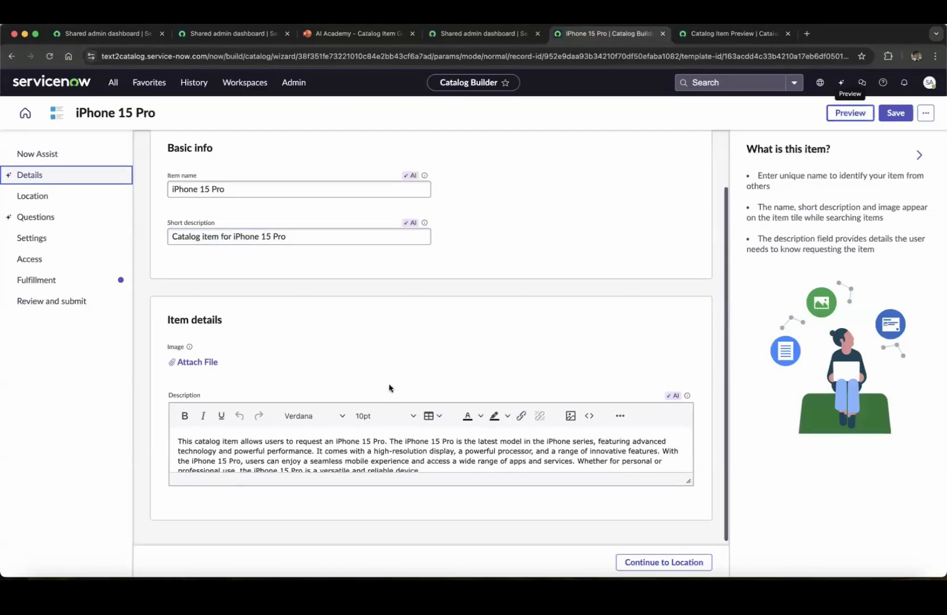
click(734, 33)
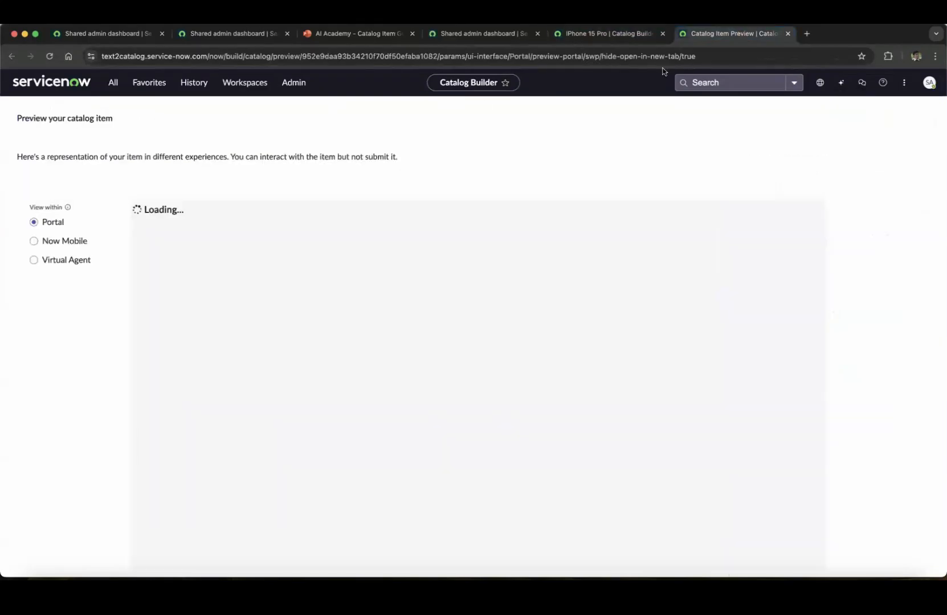
click(612, 34)
click(49, 216)
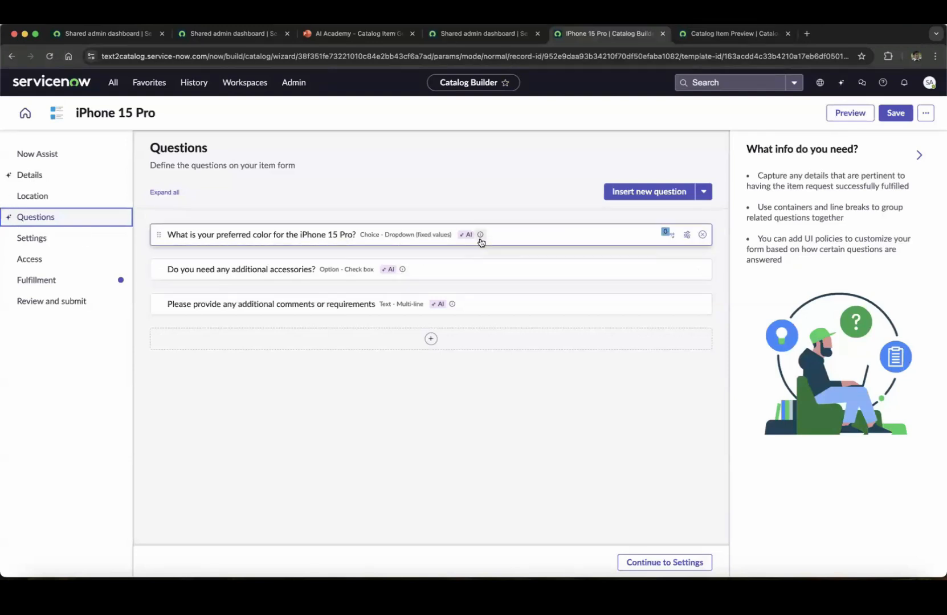
Step: Examine the iPhone 15 Pro portal preview, trying the preferred color choices and the additional accessories checkbox
click(710, 34)
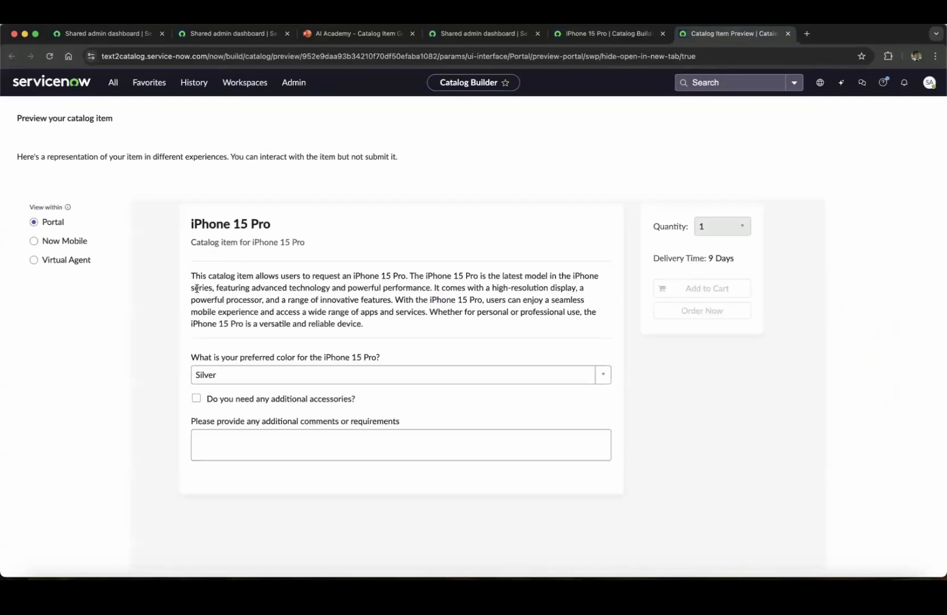
click(320, 375)
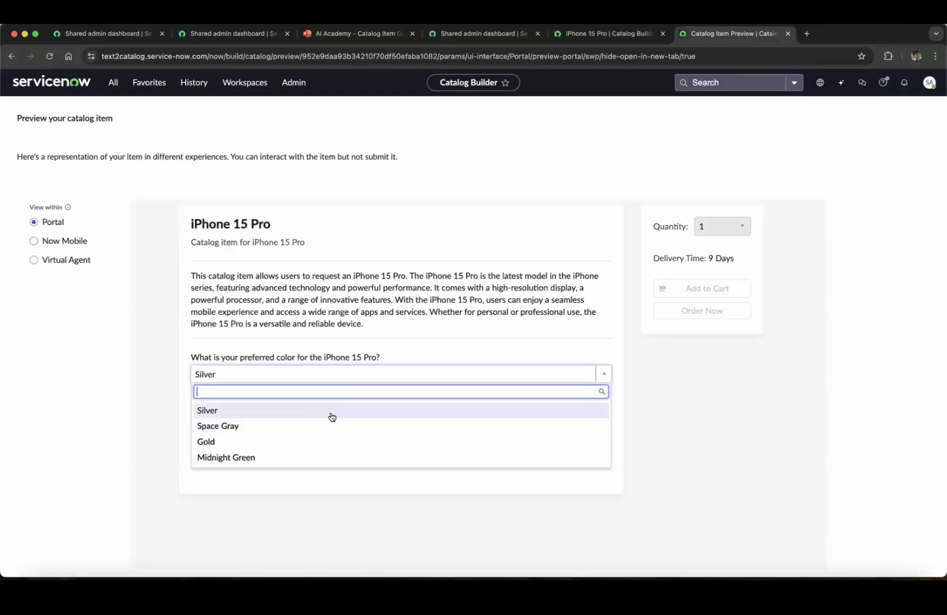
click(648, 408)
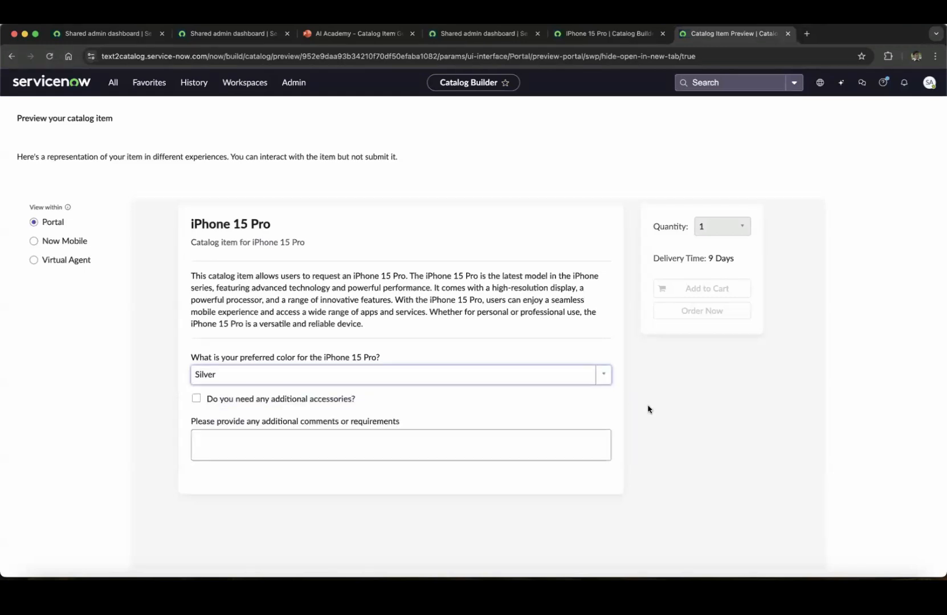
click(233, 401)
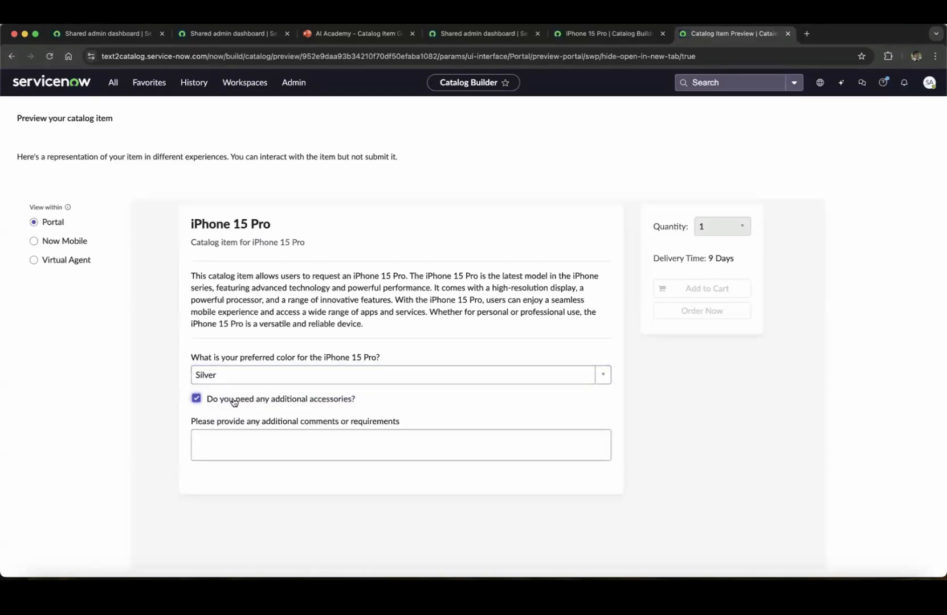
click(233, 401)
Step: Replace the builder's Now Assist description with "I want to create a catalog item for travel request. Ask for passport which should be mandatory."
click(612, 33)
click(53, 155)
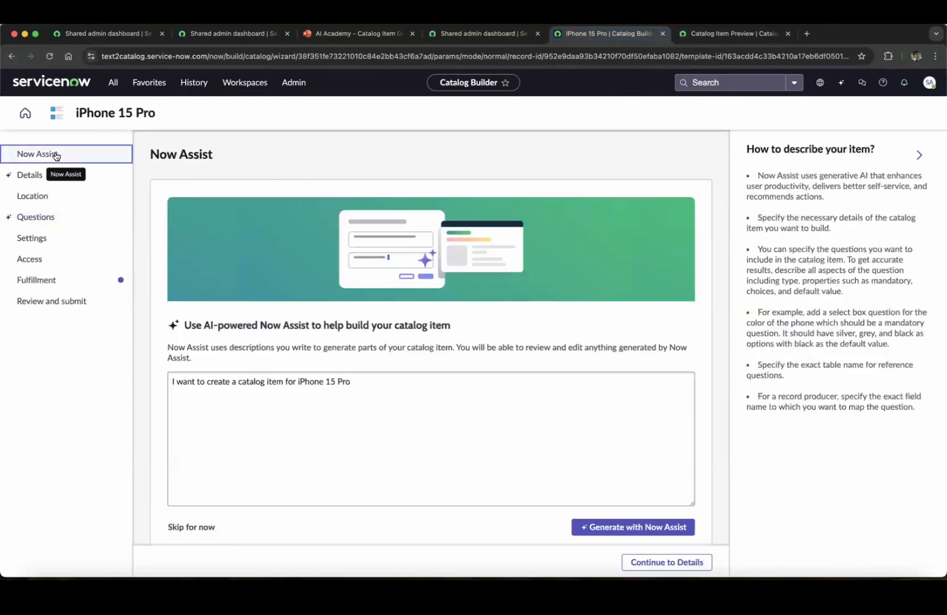
click(450, 397)
key(super+a)
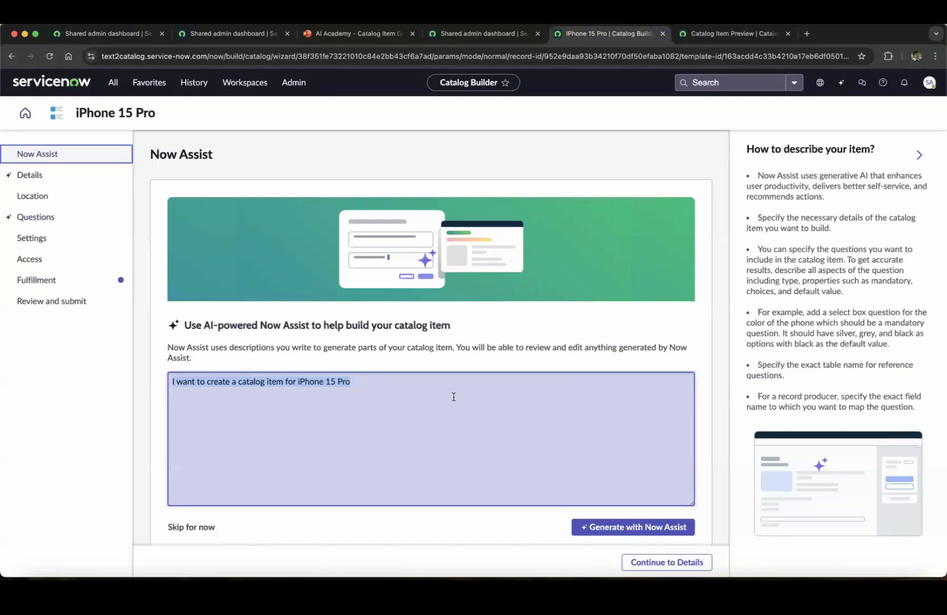
key(BackSpace)
text(I want )
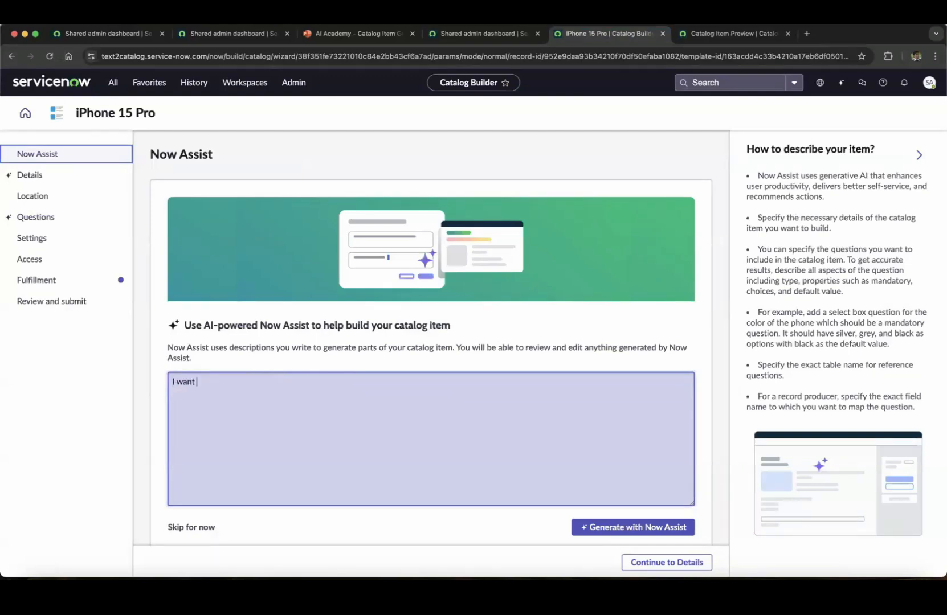
text(to create a catalog item fo)
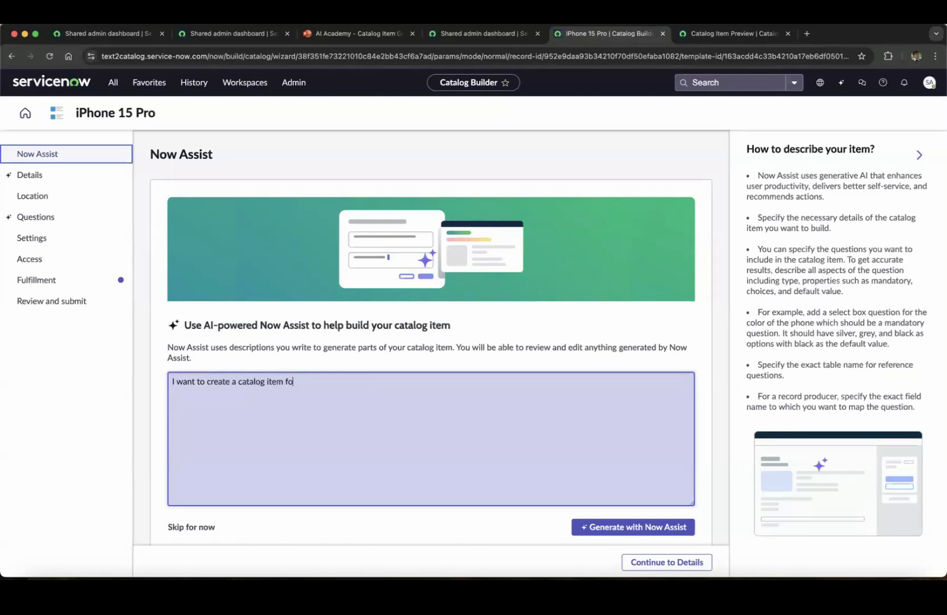
text(r tr)
key(BackSpace)
text(travel request. Ask for pa)
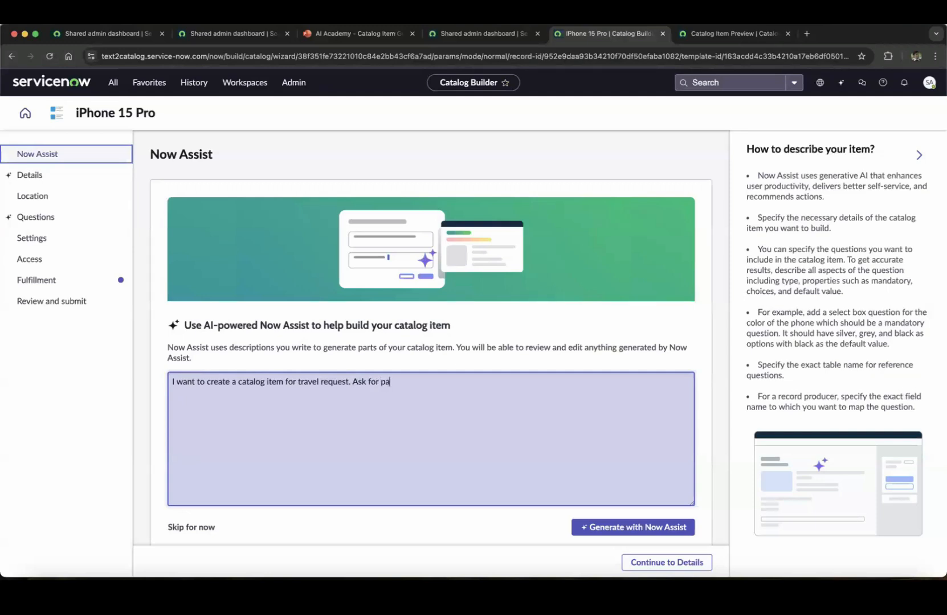
text(ssport which should be mandatory. A)
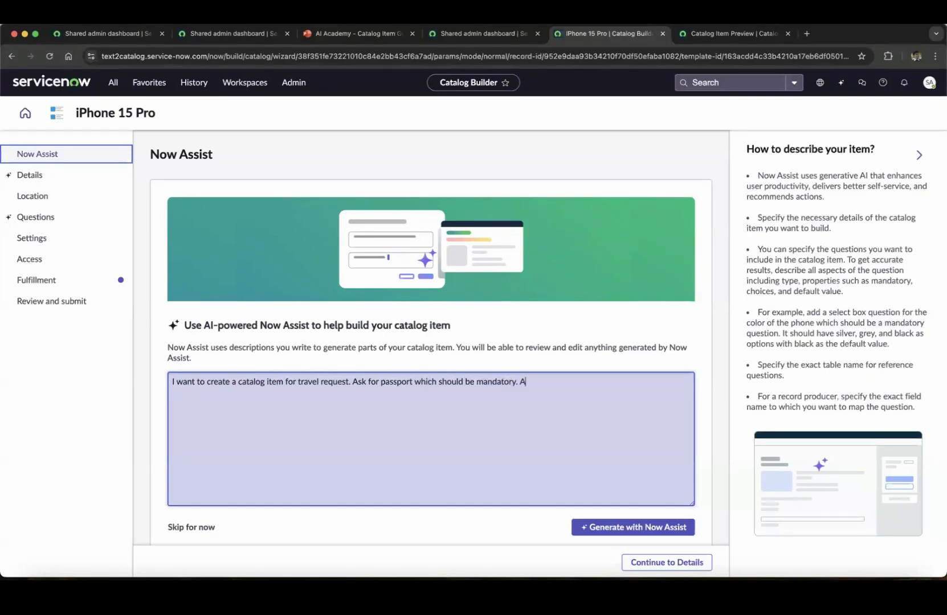
Step: Extend the description with "Ask for date of travel and business justification. Ask for destination country which should point to core_country table"
text(sk for date of travel and busi)
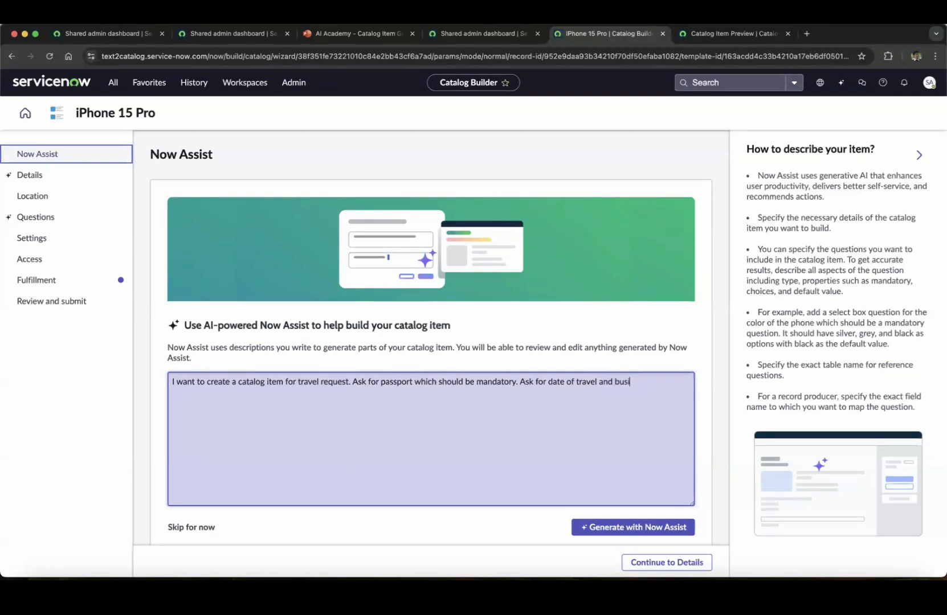
text(nessjustification. Ask for de)
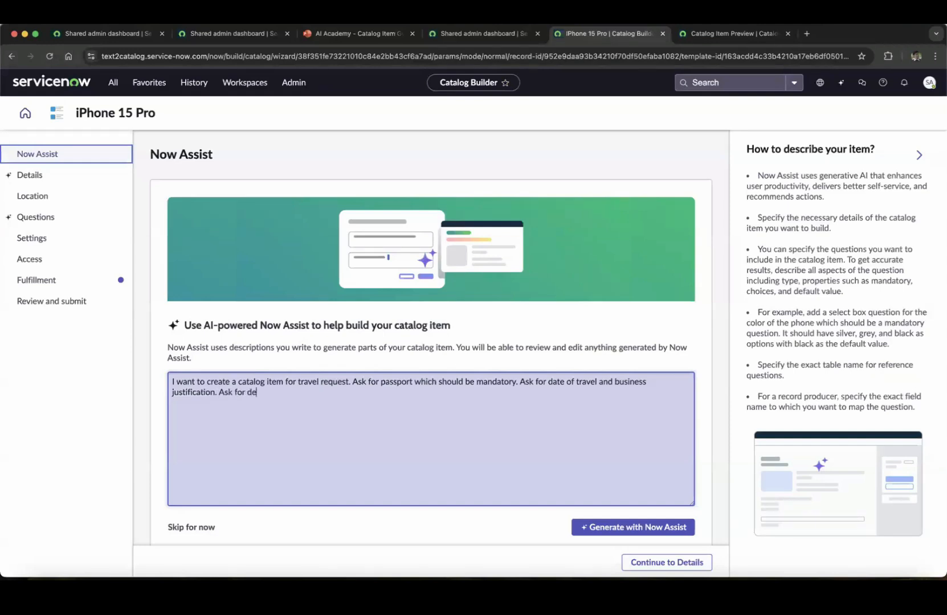
text(stination country who)
text(ch shou)
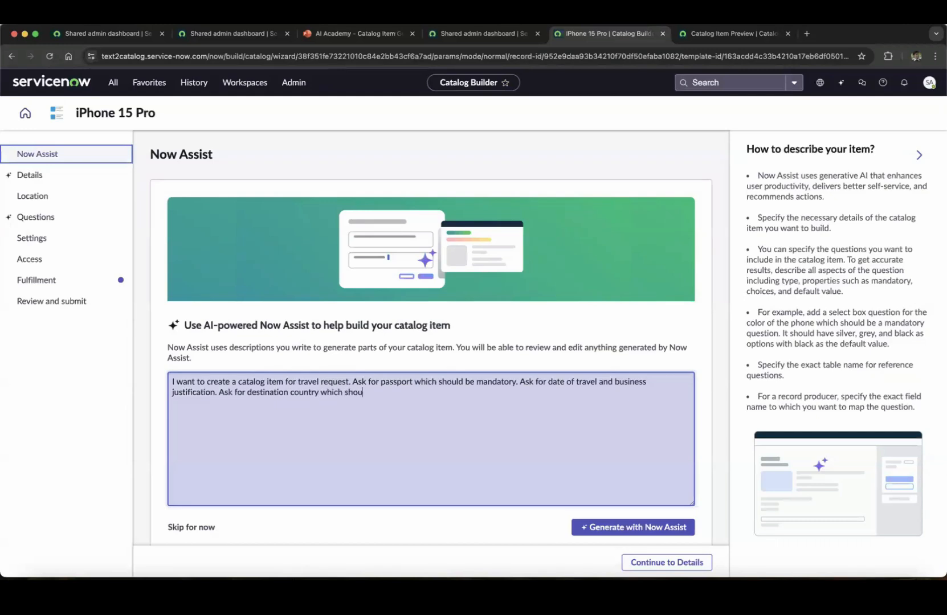
text(ld point to core_country table)
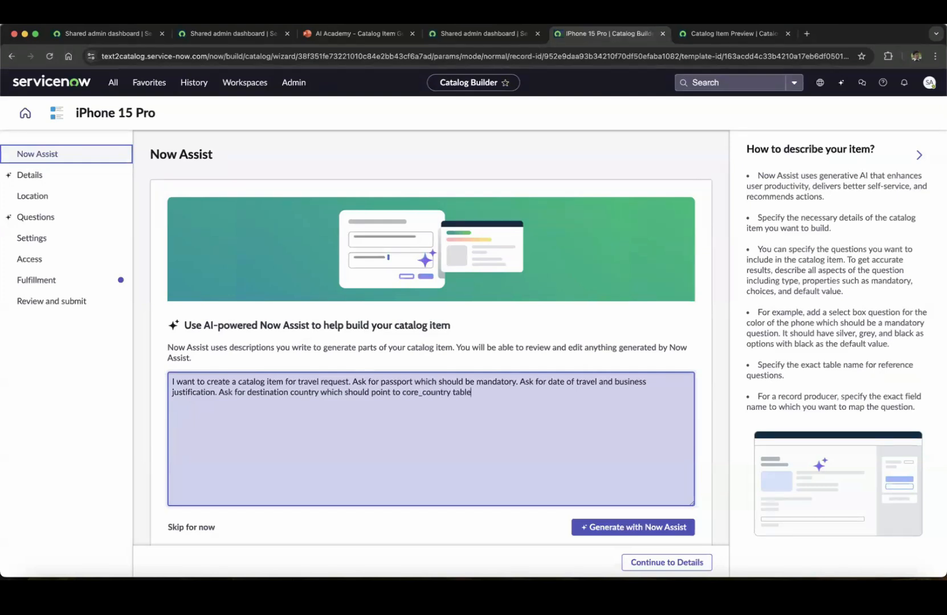
Step: Regenerate the catalog item with Now Assist from the travel request description and dismiss the generated-content notice
click(593, 529)
click(603, 358)
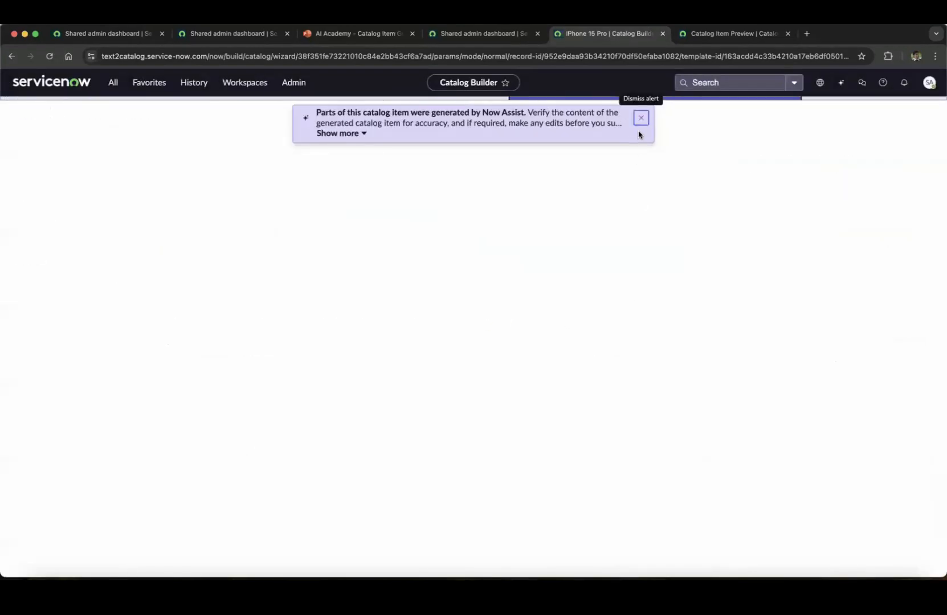
click(641, 119)
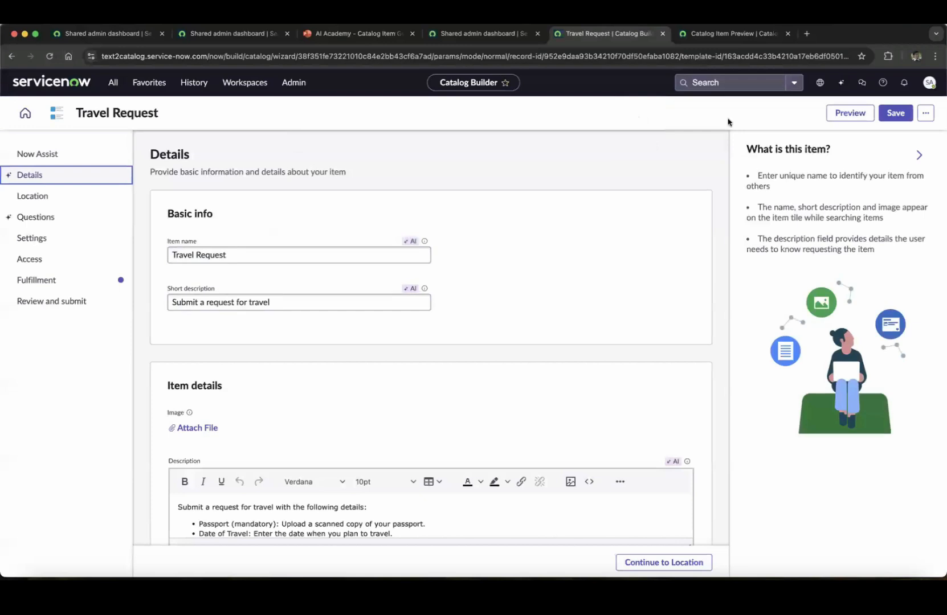
Step: Review the travel request's generated description and questions in the portal preview's browser tab
click(751, 33)
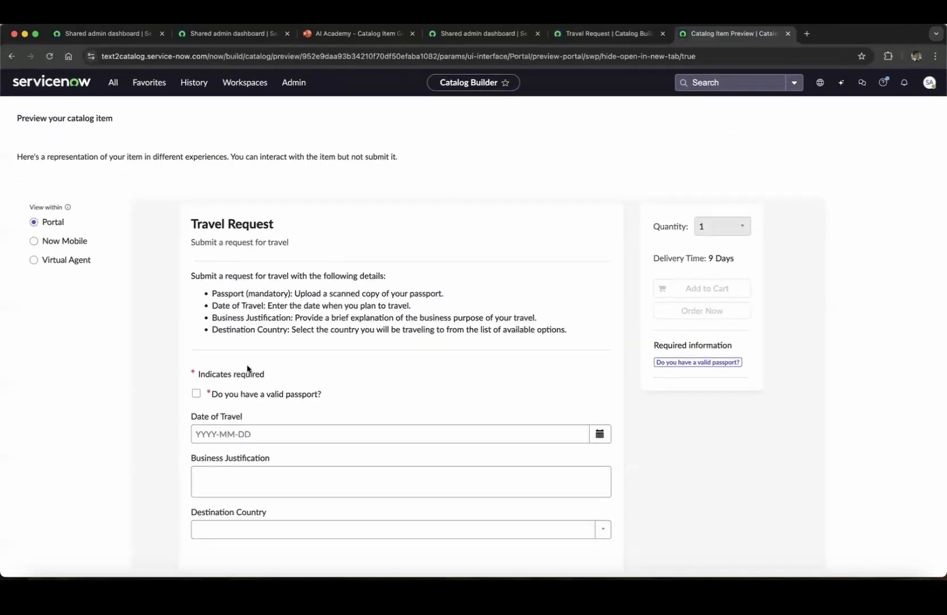
scroll(248, 369, down, 1)
scroll(286, 373, down, 1)
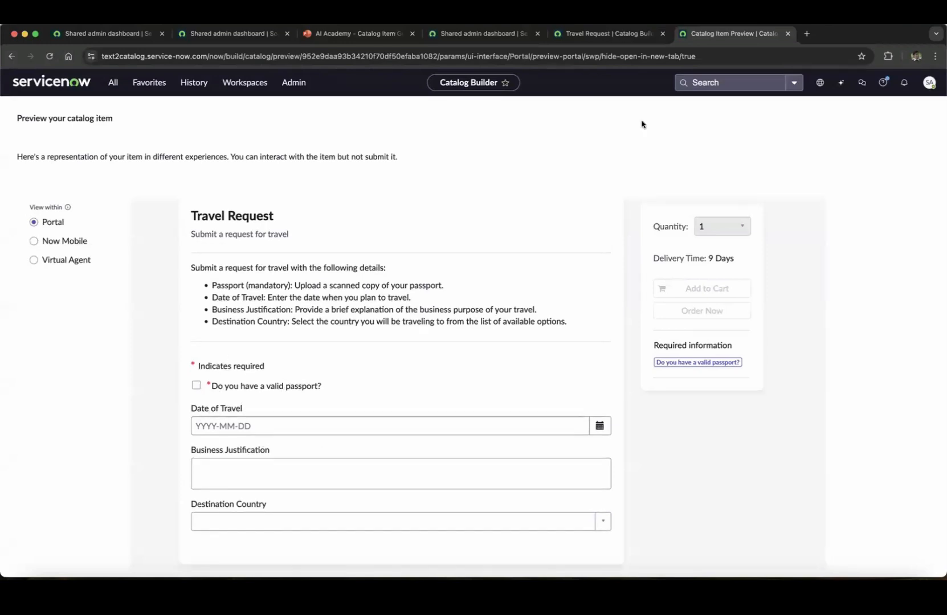
Step: Reword the passport sentence in the builder's Now Assist description to "Ask for passport details which should be mandatory question."
click(609, 33)
click(40, 156)
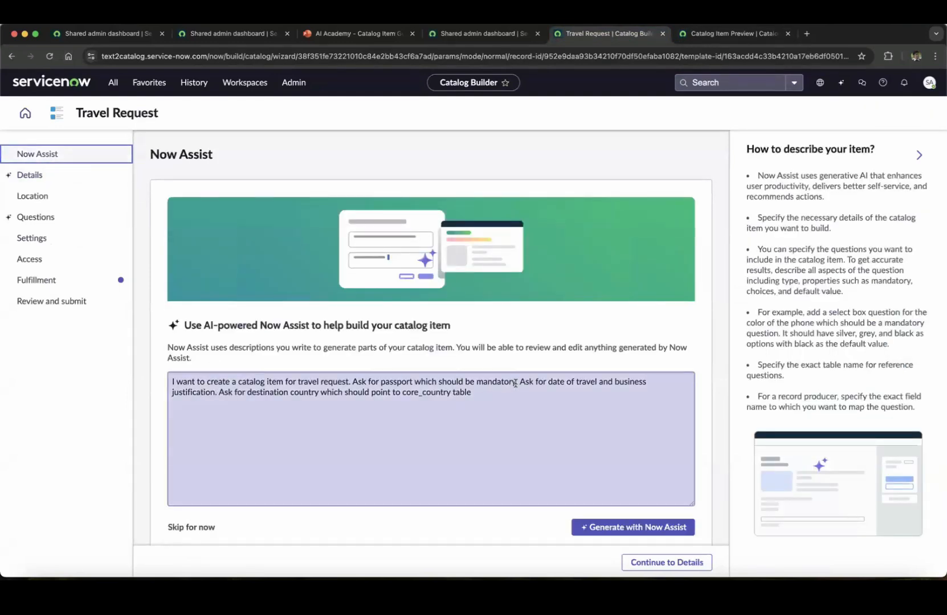
drag(515, 383, 357, 381)
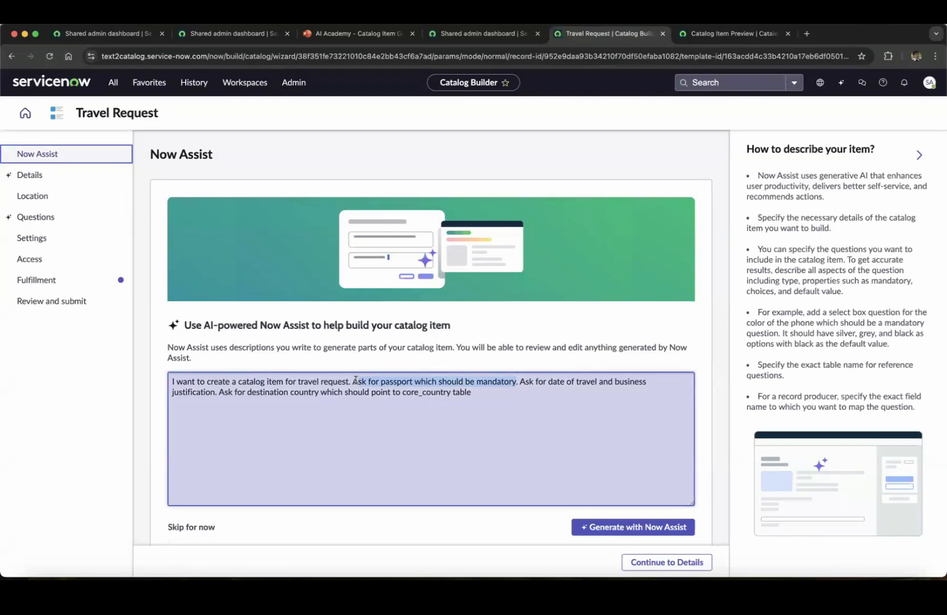
click(355, 380)
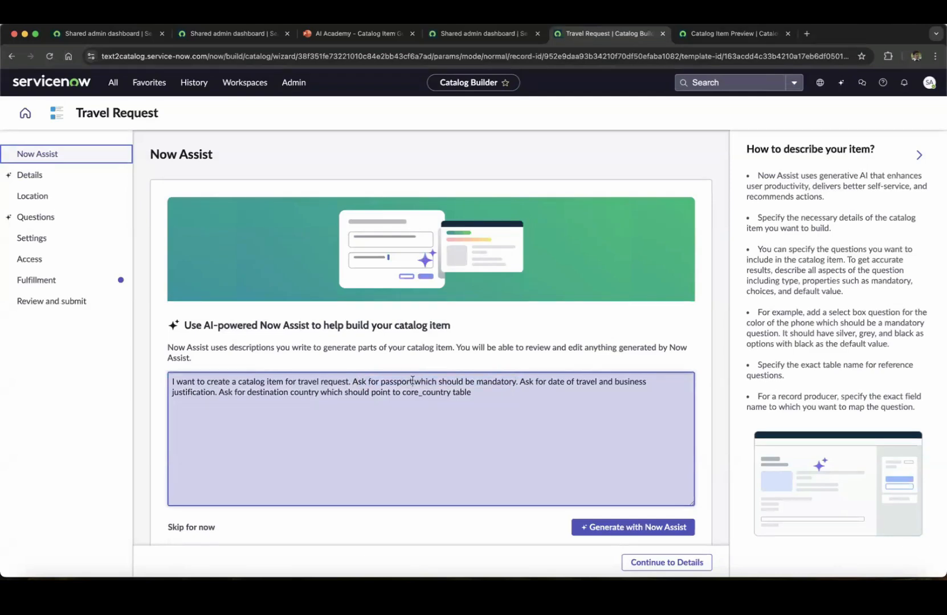
click(413, 381)
text(details)
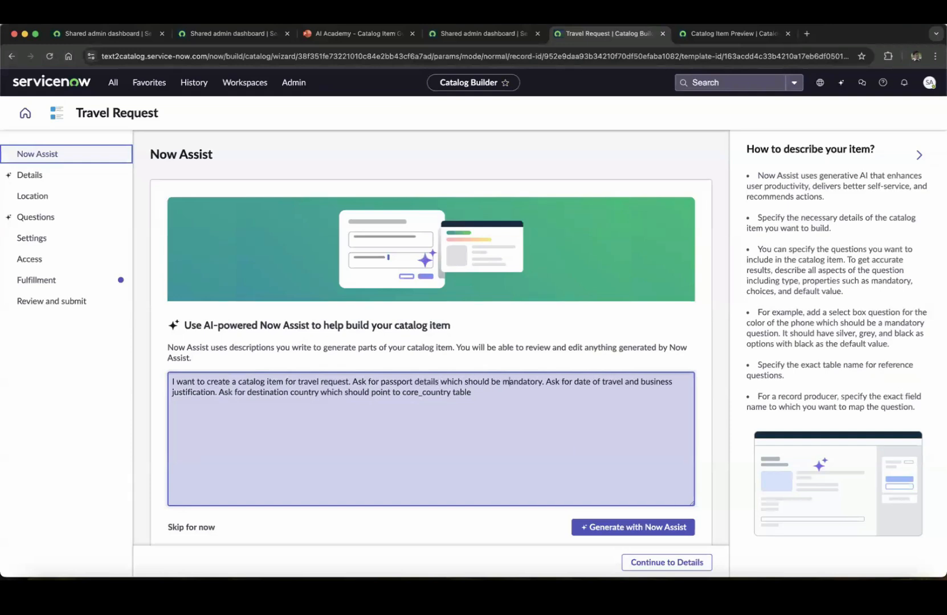
text( que)
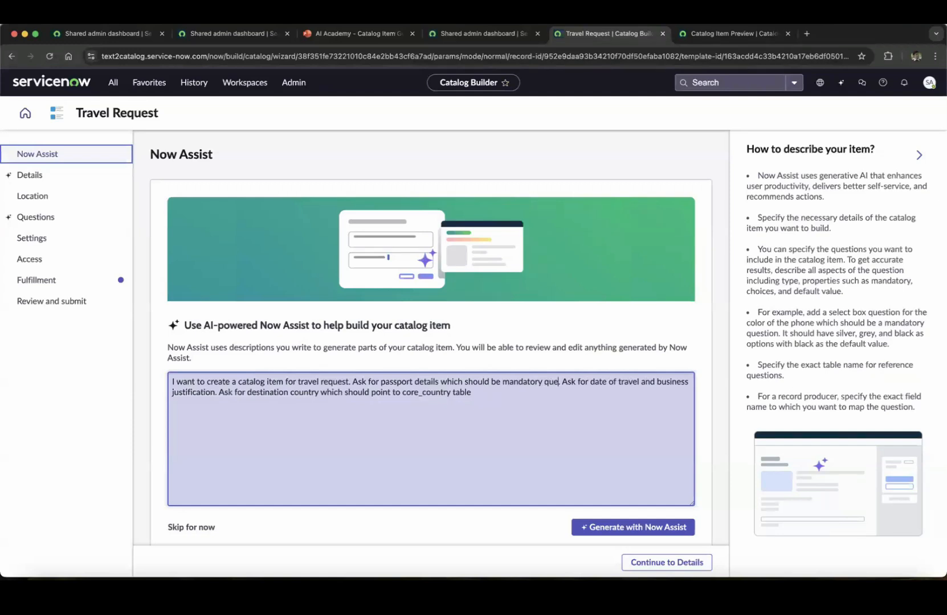
text(stion)
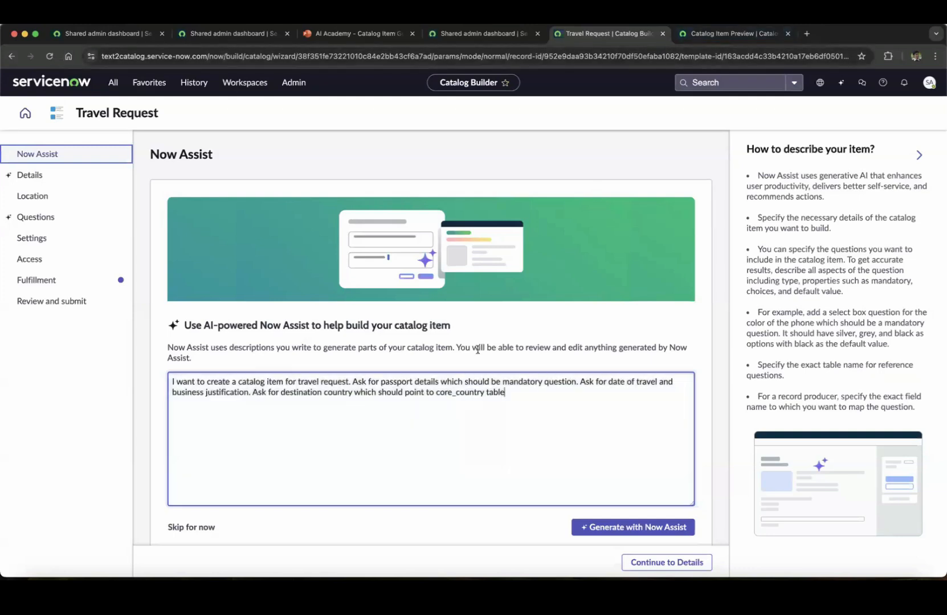
Step: Examine the travel request's portal preview, trying the Date of Travel calendar, the Business Justification box and the Destination Country choices
click(723, 33)
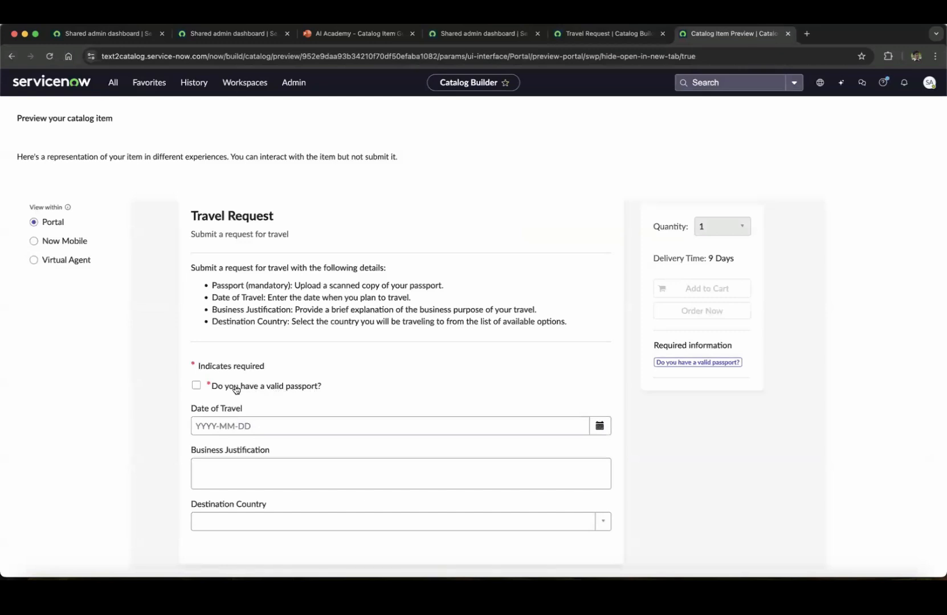
scroll(322, 387, down, 1)
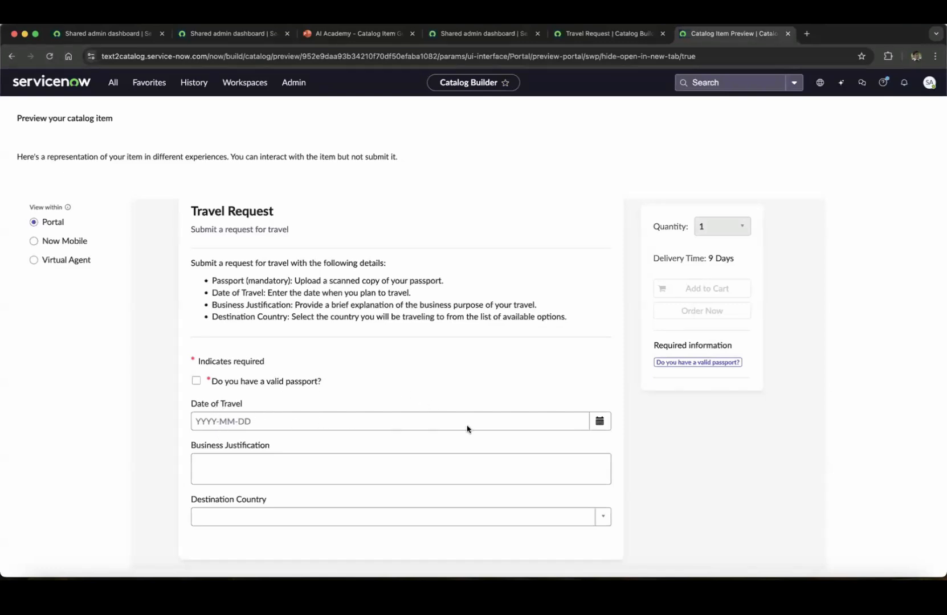
click(600, 423)
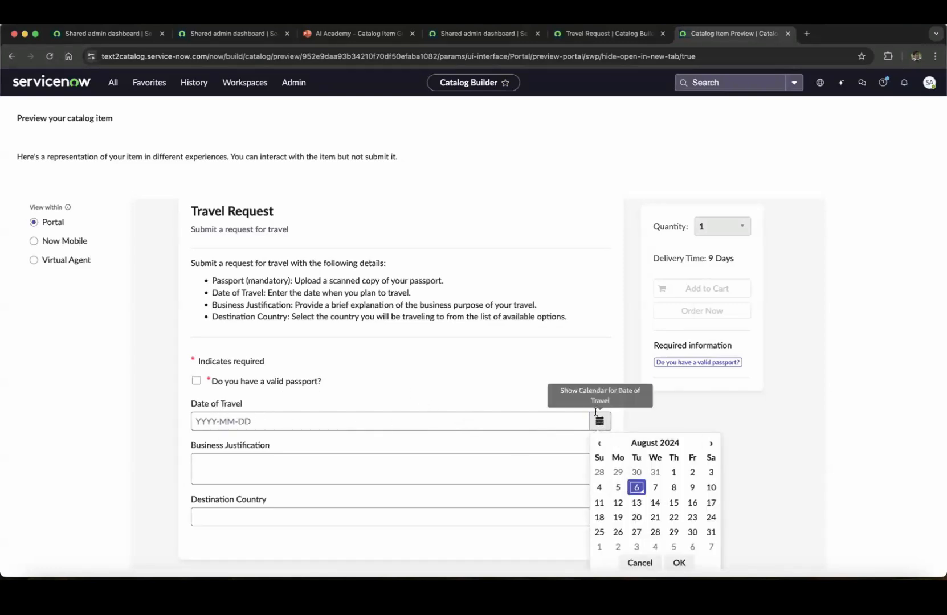
click(600, 422)
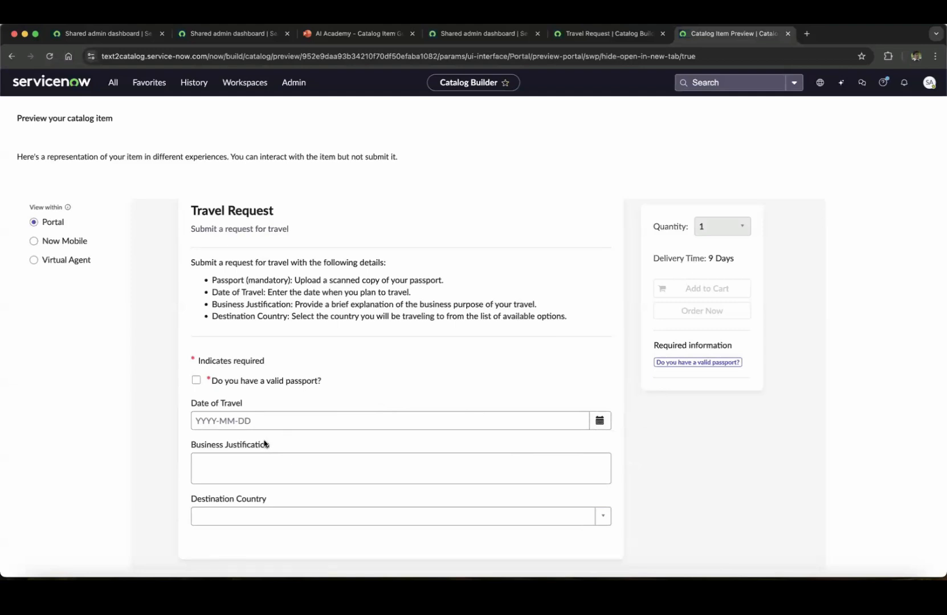
click(256, 465)
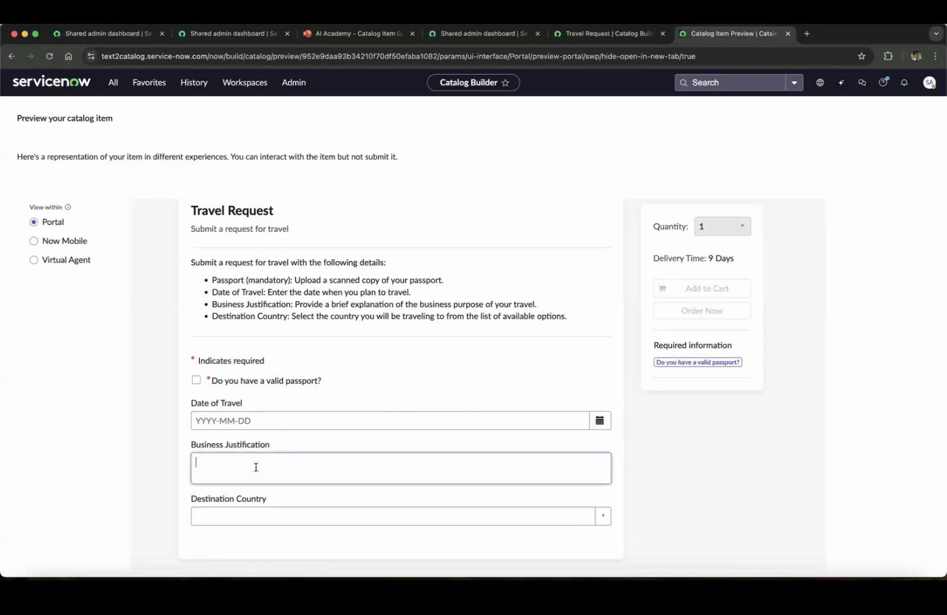
click(290, 516)
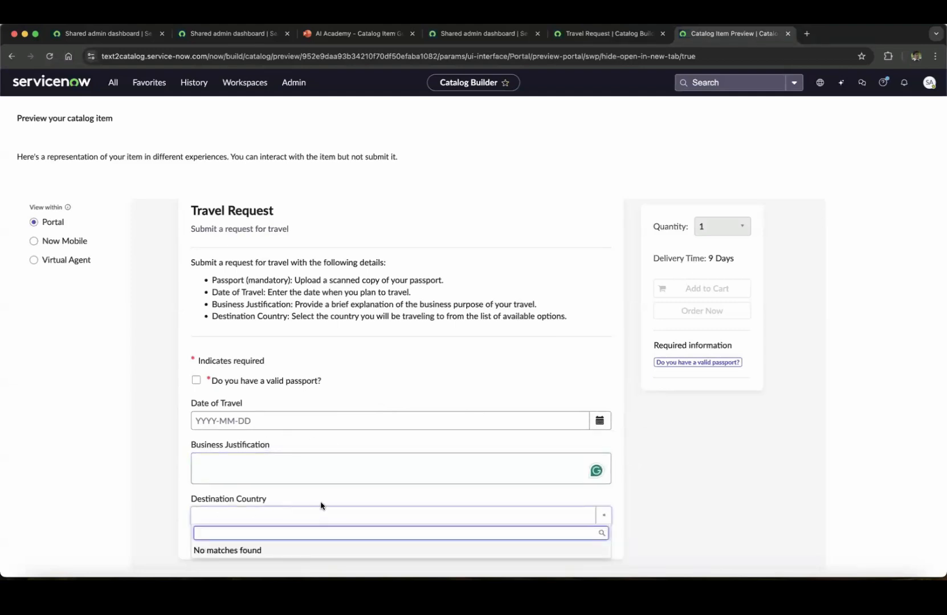
click(169, 550)
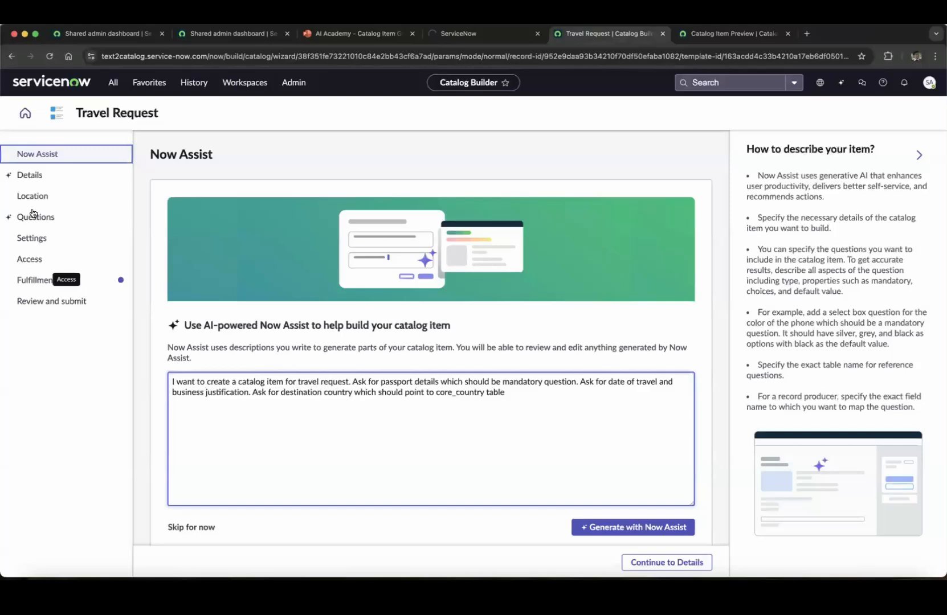
Step: Inspect the Destination Country question's type, details and source table in the builder, dismissing the session notice
click(33, 216)
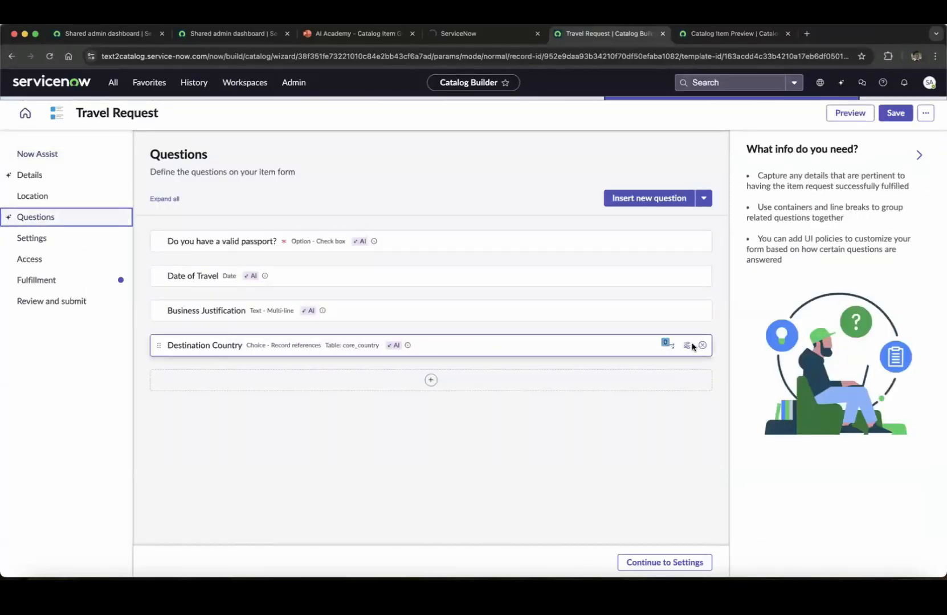
click(684, 346)
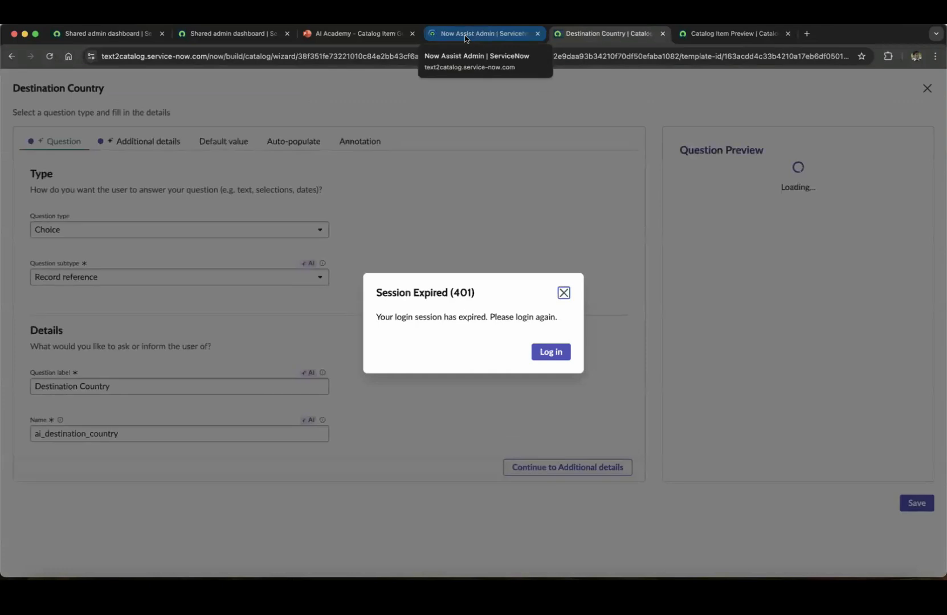
click(564, 293)
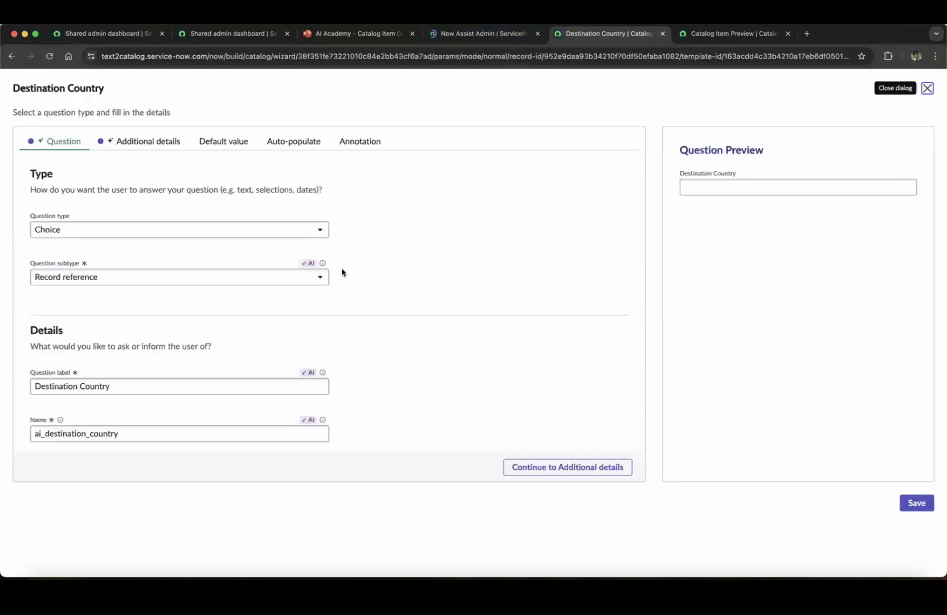
scroll(342, 273, down, 3)
scroll(123, 266, up, 3)
click(160, 139)
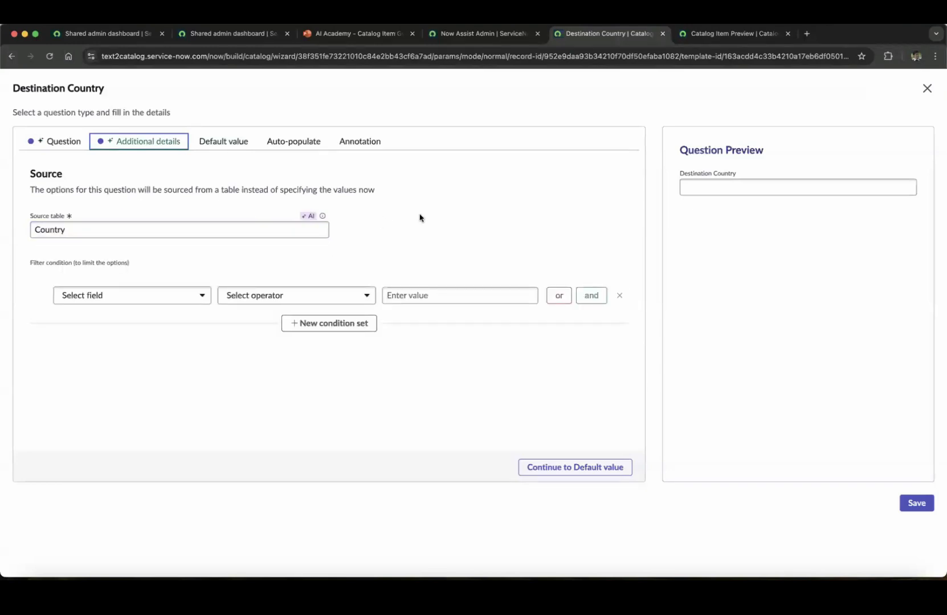
Step: Dismiss the session notice in the portal preview, reload the preview, and close the Destination Country question in the builder
click(739, 33)
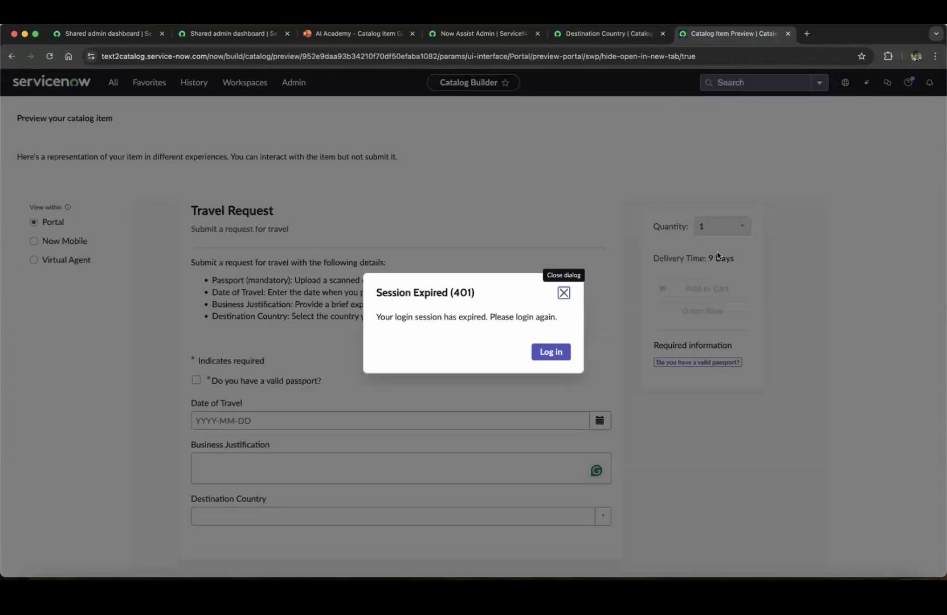
click(563, 294)
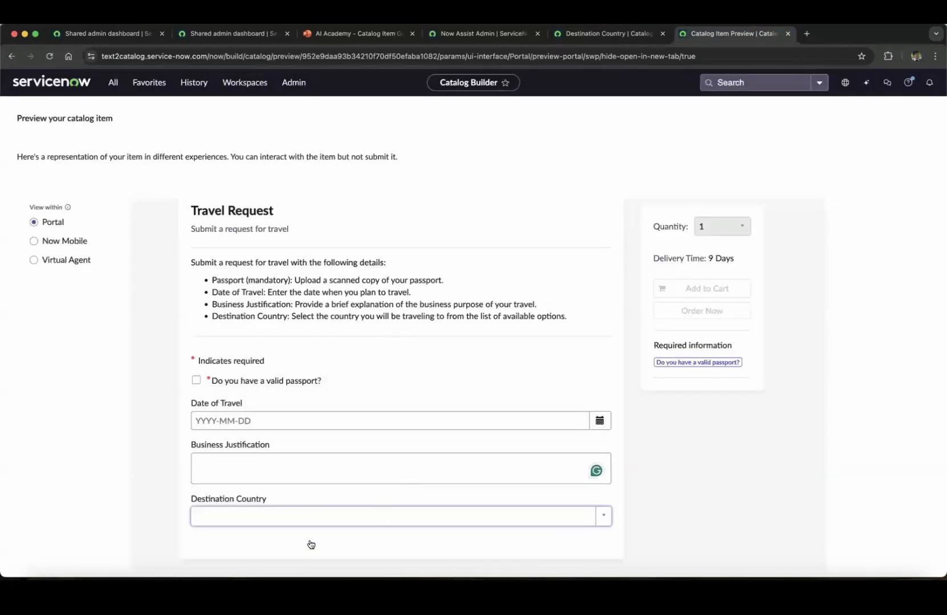
click(49, 56)
click(593, 35)
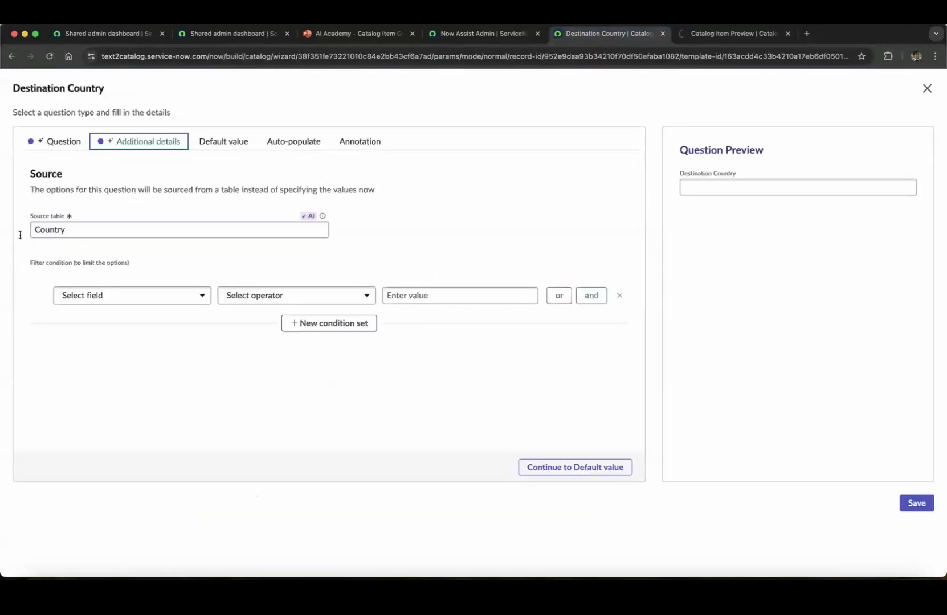
click(926, 89)
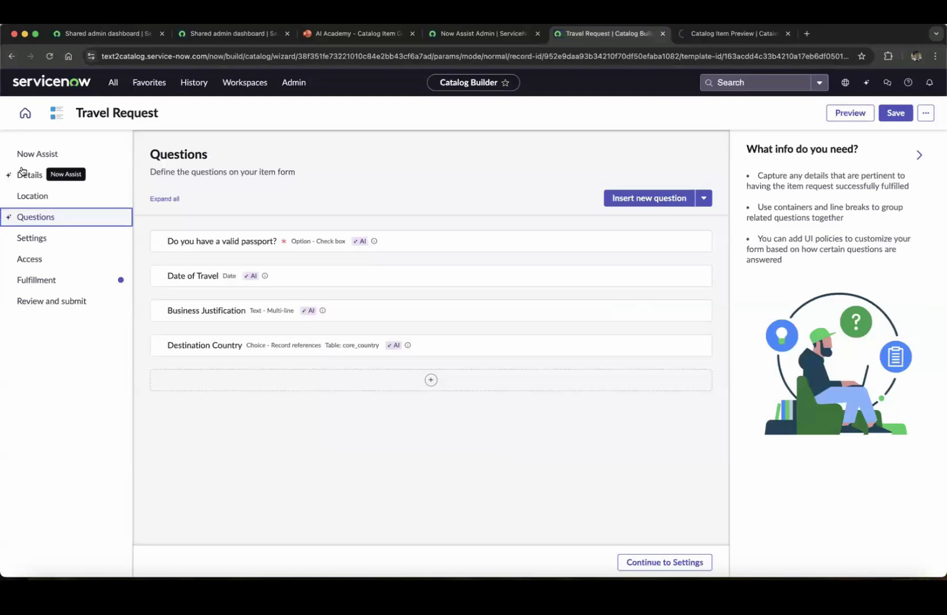
Step: Review the core_country table reference for the destination country in the travel request's Now Assist description
click(52, 153)
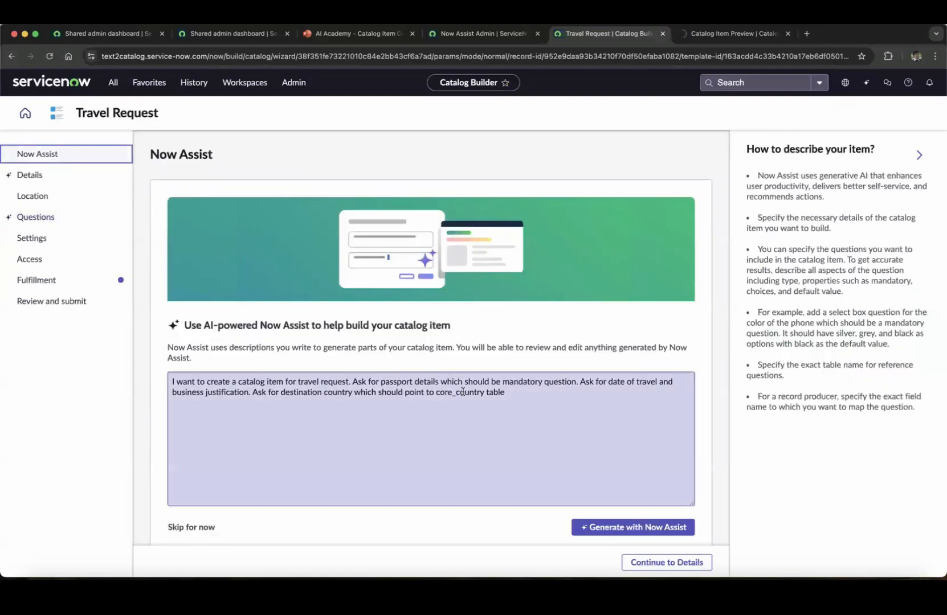
double_click(462, 392)
click(535, 396)
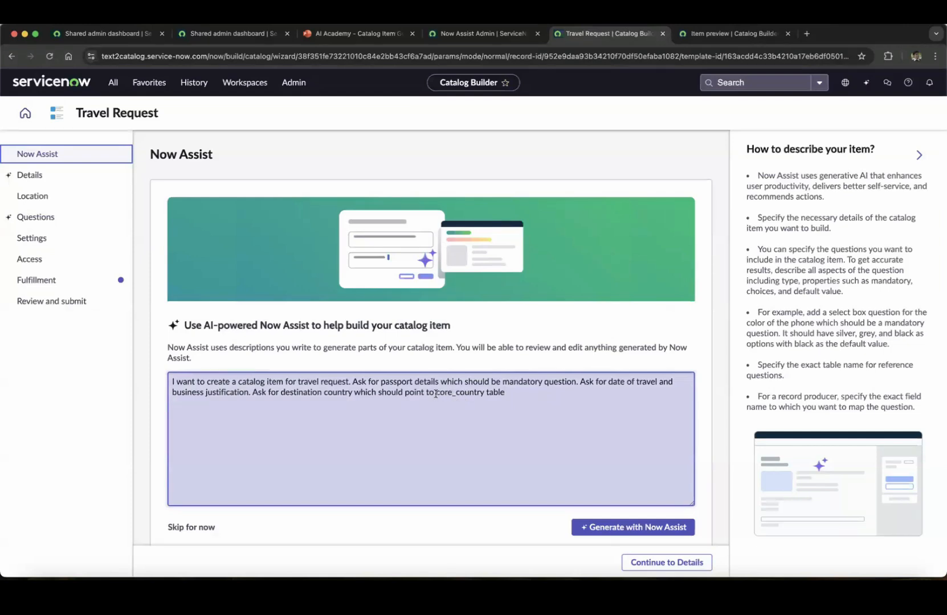
drag(435, 393, 485, 393)
click(514, 392)
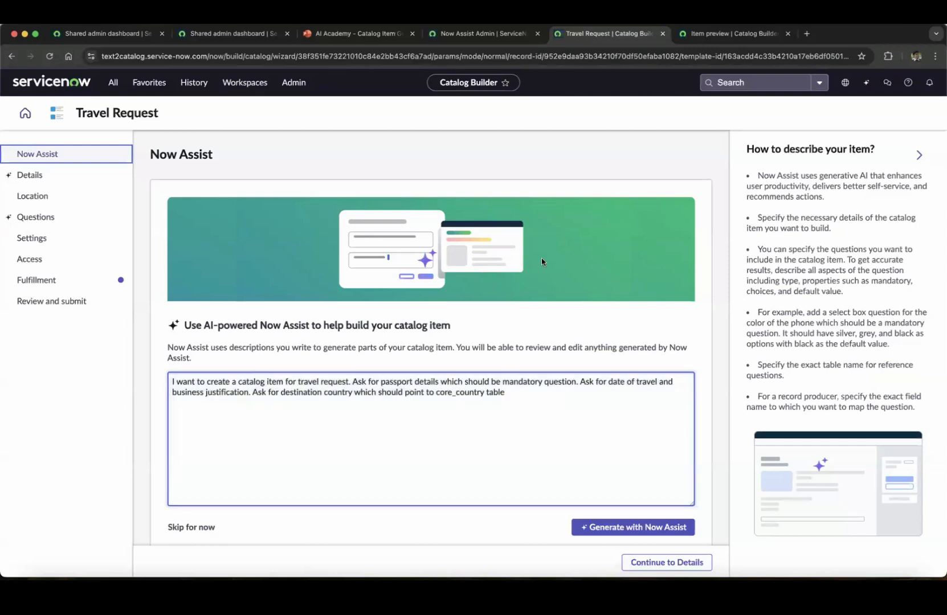
Step: Check the Destination Country choices in the travel request's portal preview
click(705, 32)
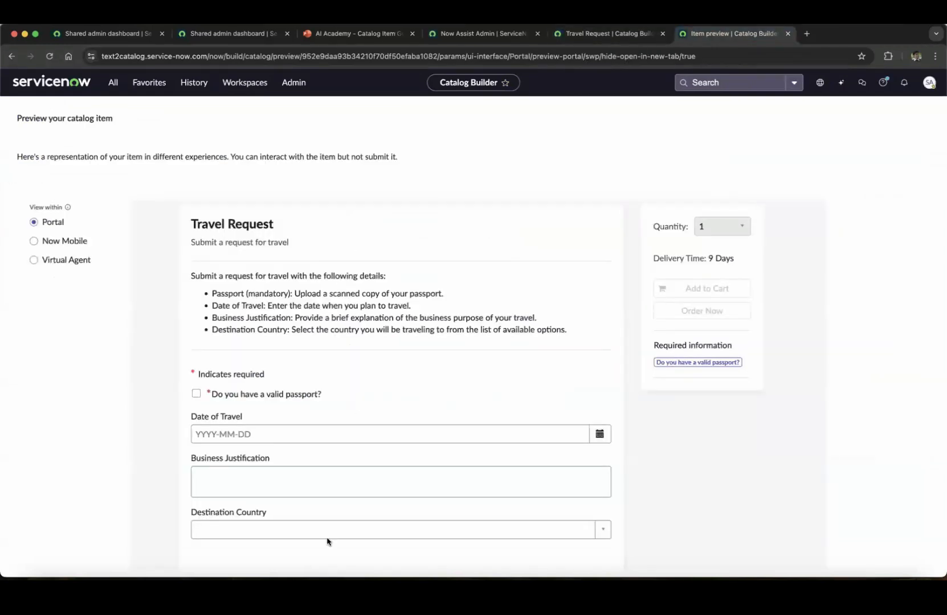
click(346, 528)
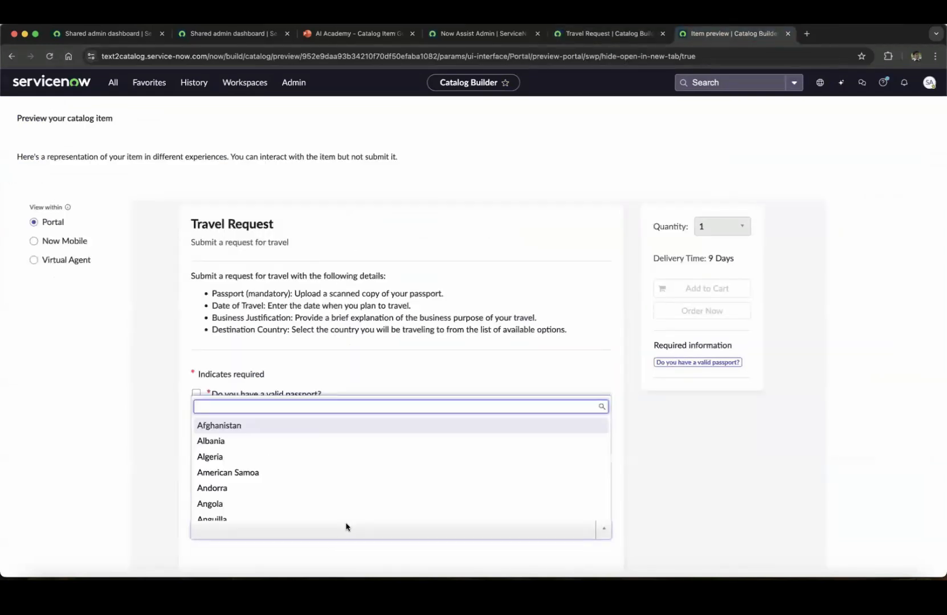
click(692, 471)
scroll(568, 484, down, 1)
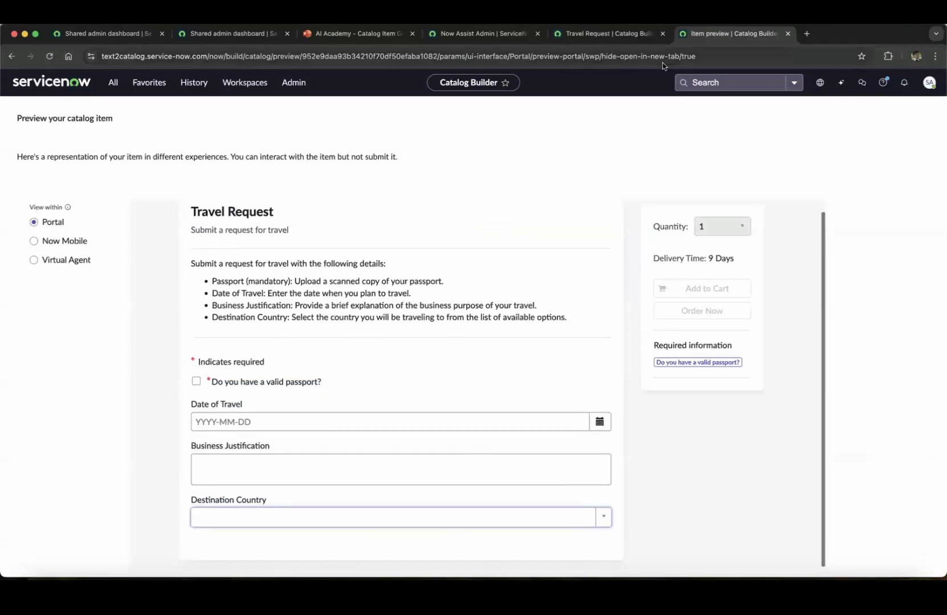
Step: Append to the builder's description: Create a help text for destination which says "Ensure you select the destination country and not country of origin"
click(607, 34)
click(268, 431)
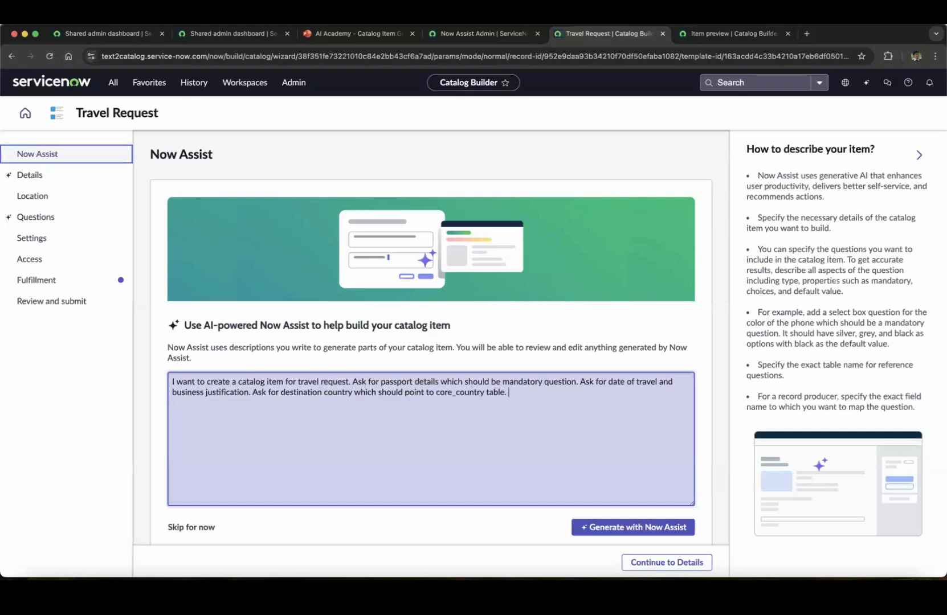
text(G)
text(reate a he)
text(on which says)
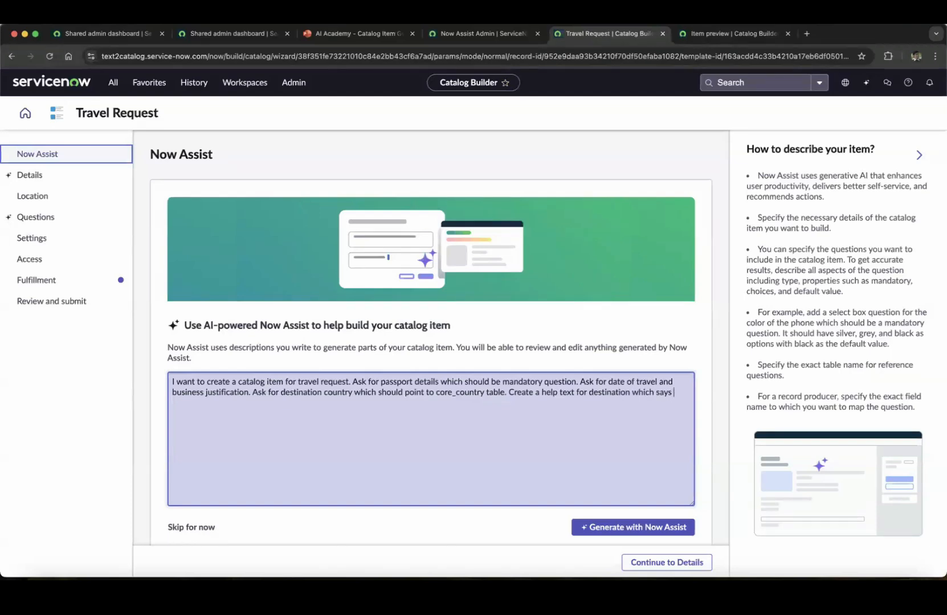
text( "Ensure you select the destination co)
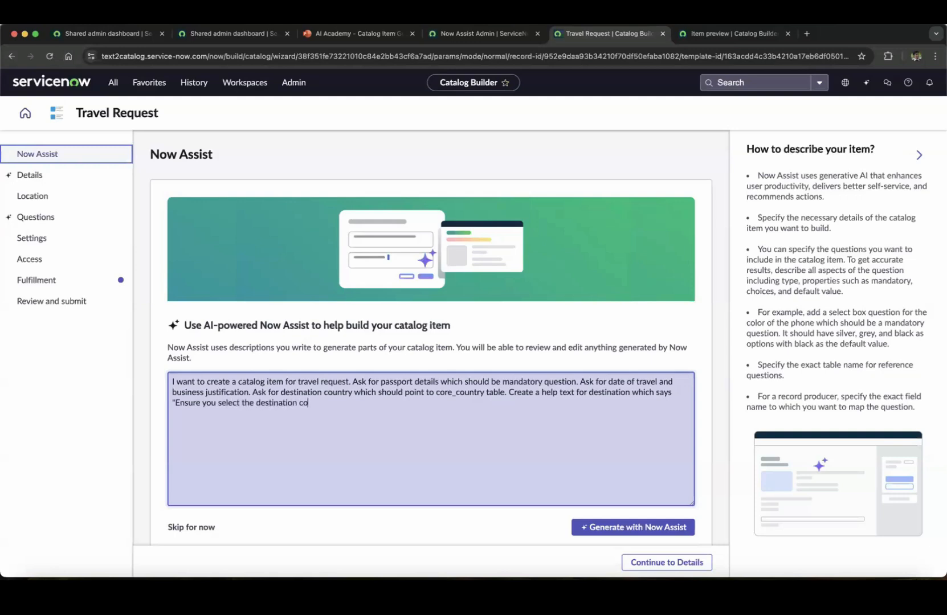
text(untry and not country of origin".)
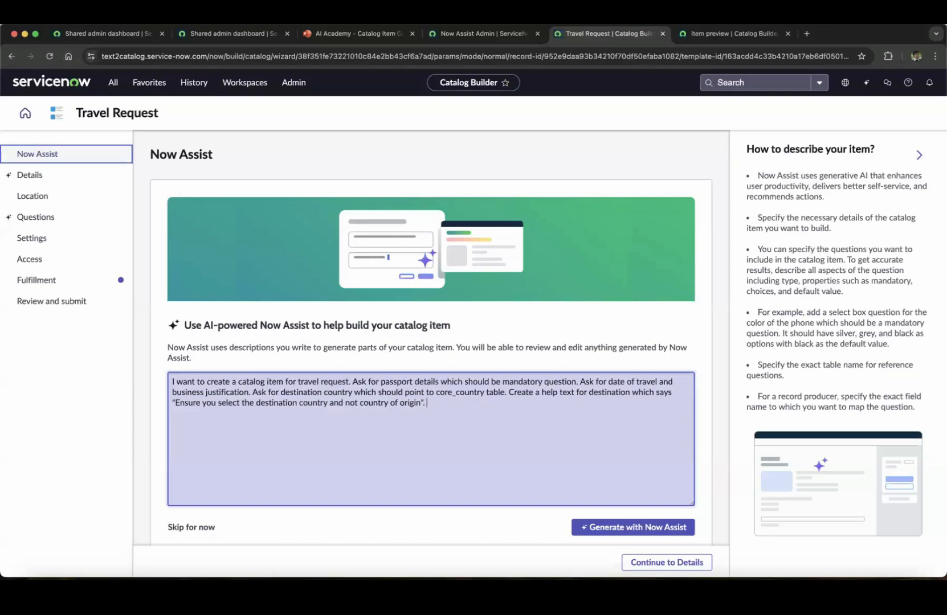
Step: Append "Add a question to ask for purpose of travel, options being internal, external and customer visit. Make customer visit the default." to the description
text(dd a question to ask for purpose of )
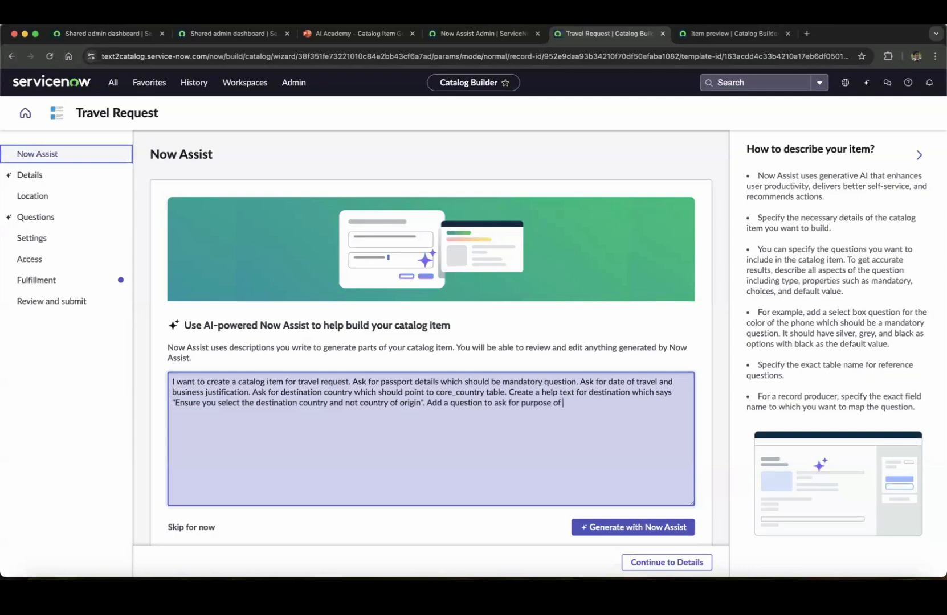
text(travel, options being interna)
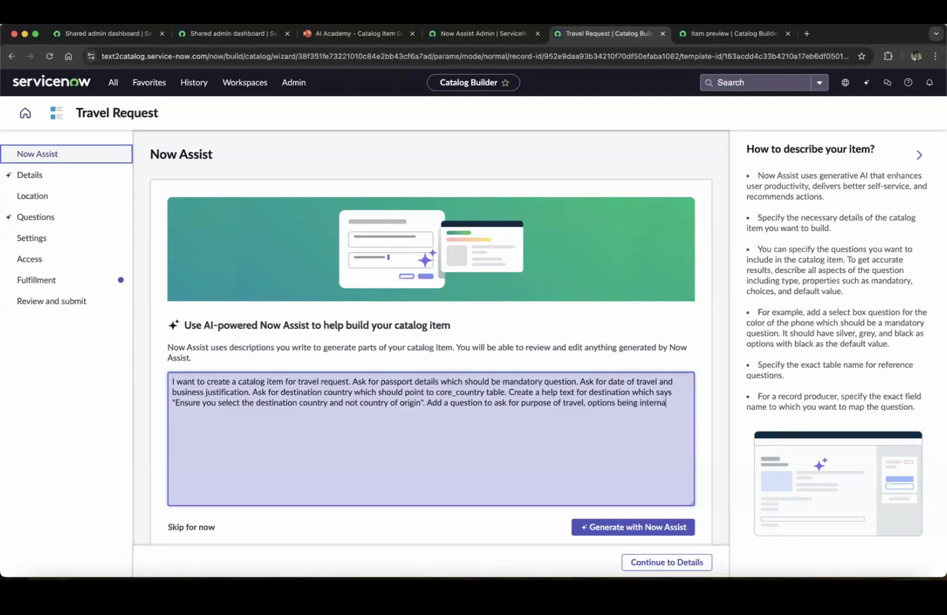
text(l, extrnal)
key(BackSpace)
key(BackSpace)
key(BackSpace)
text(ernal and customer visit.)
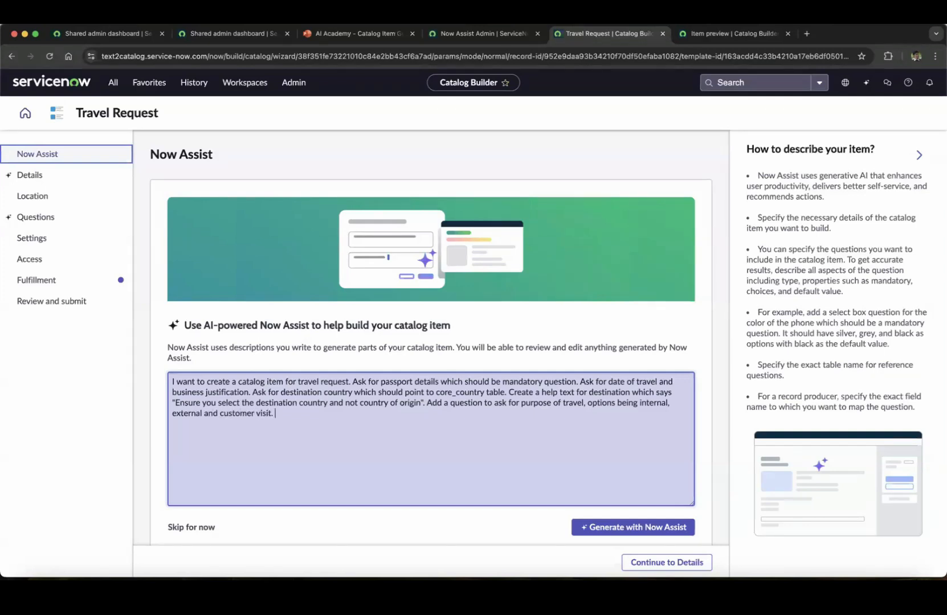
text( Make customer visit the de)
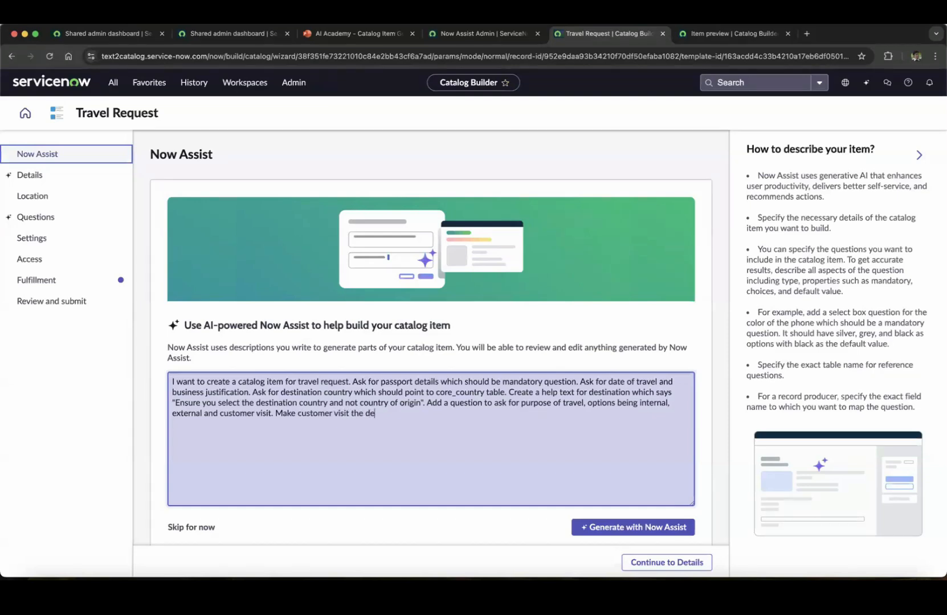
text(fault.)
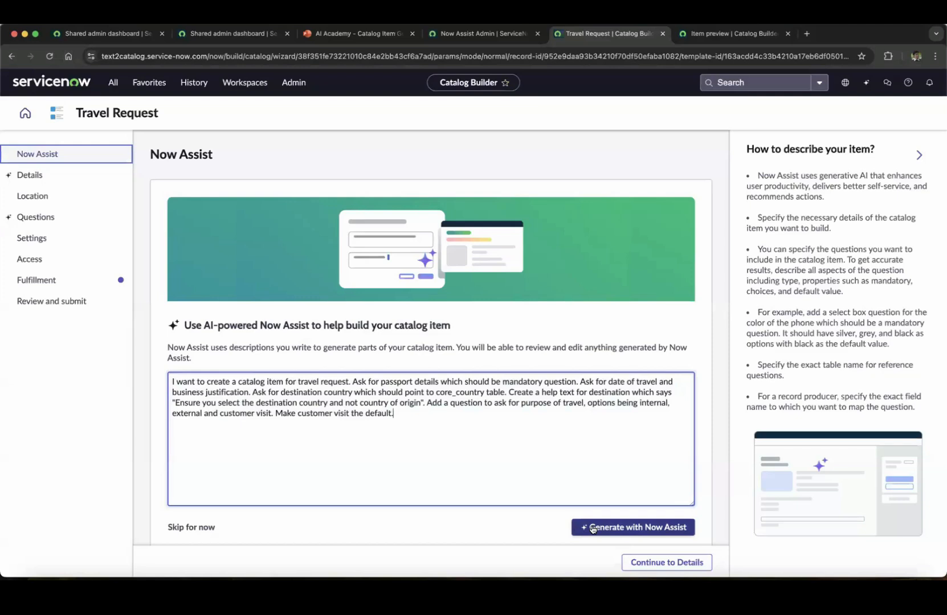
Step: Replace "details" with "number" in the passport sentence, regenerate the item with Now Assist and dismiss the generation notice
double_click(429, 380)
text(number)
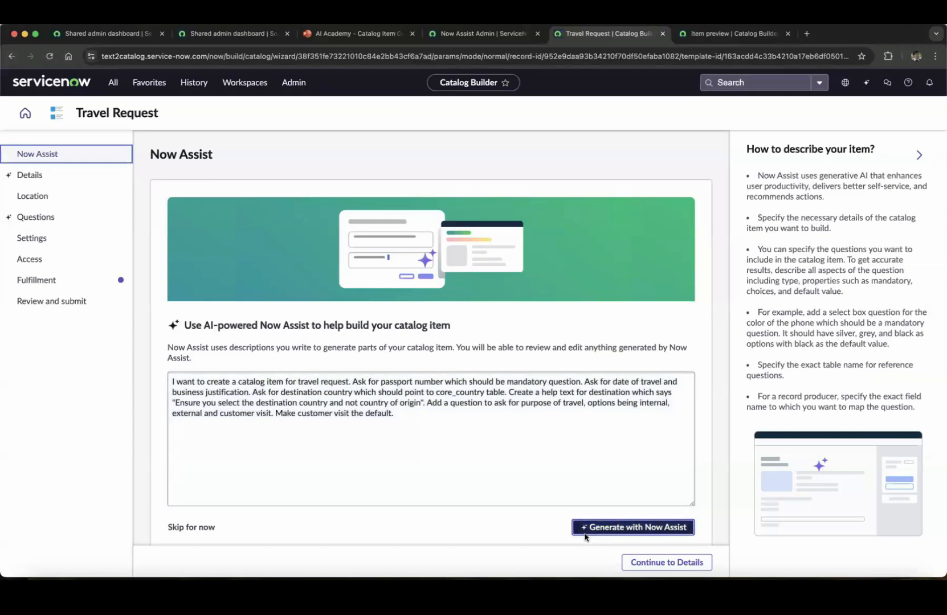
click(583, 527)
click(595, 357)
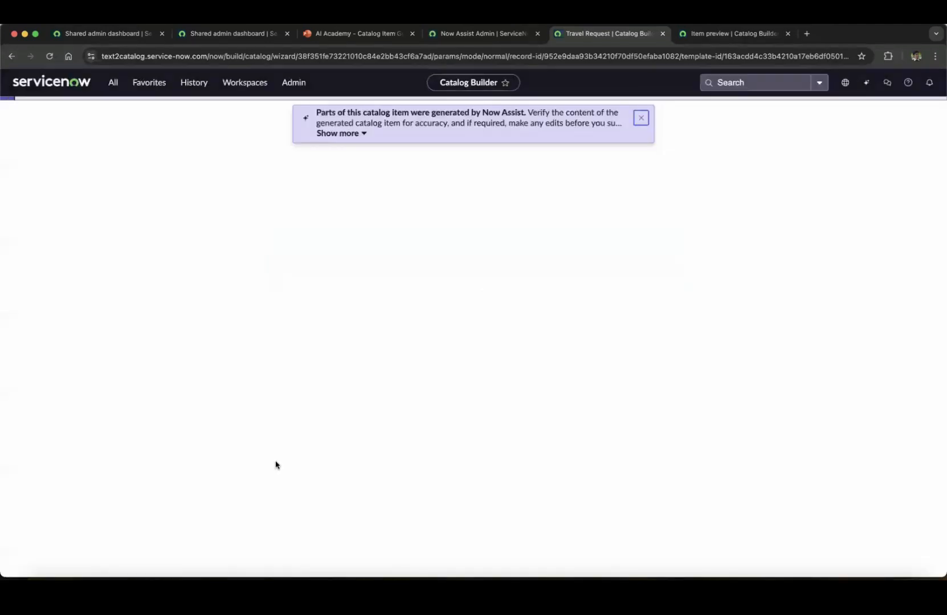
click(641, 118)
Step: Examine the regenerated questions in the portal preview, trying the passport number box and the destination country choices
click(732, 32)
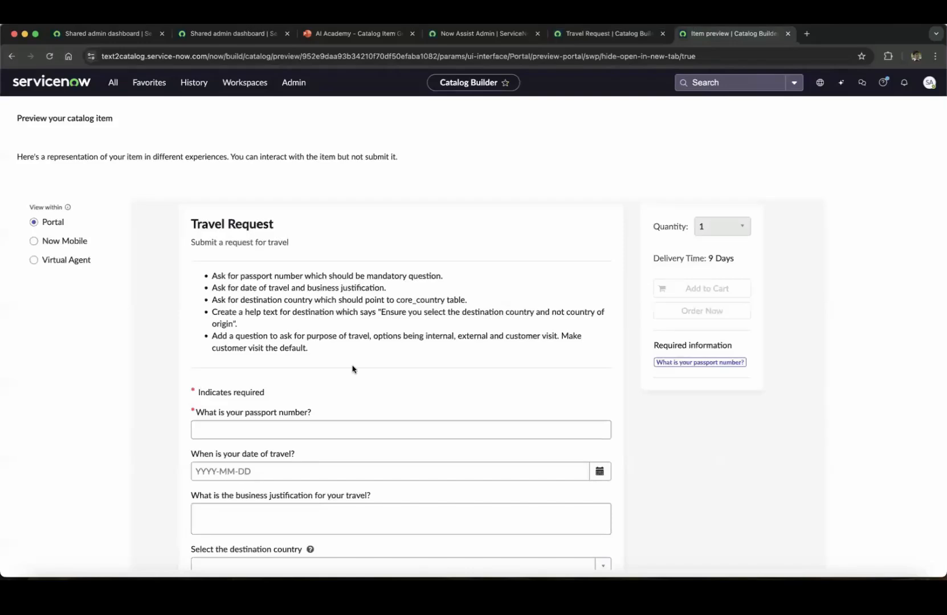
scroll(353, 368, down, 3)
click(330, 306)
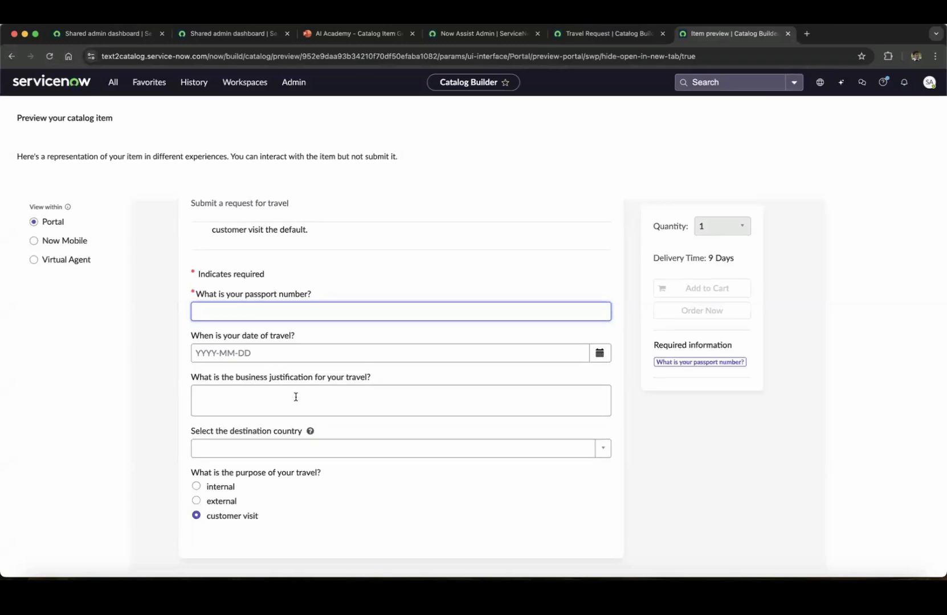
click(271, 450)
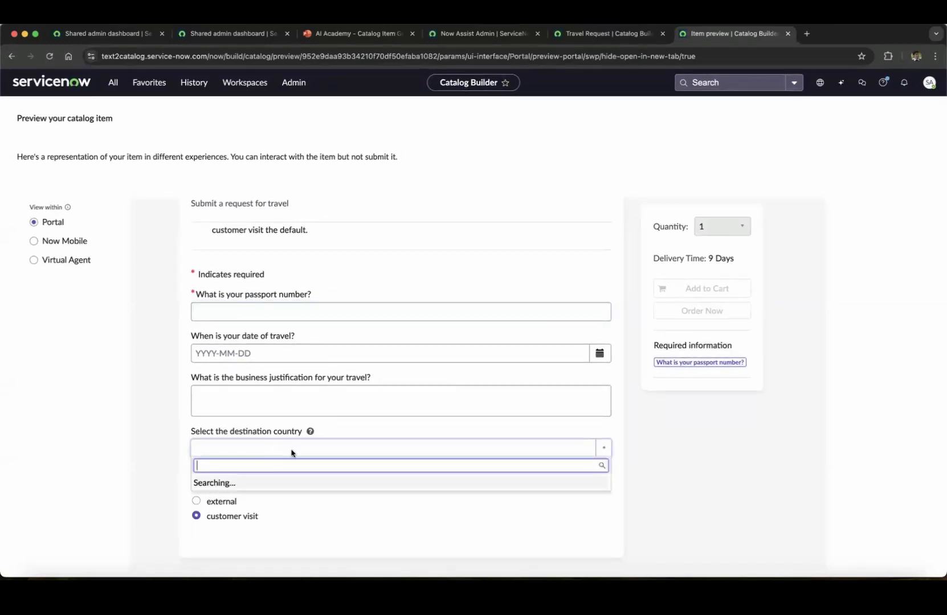
click(214, 477)
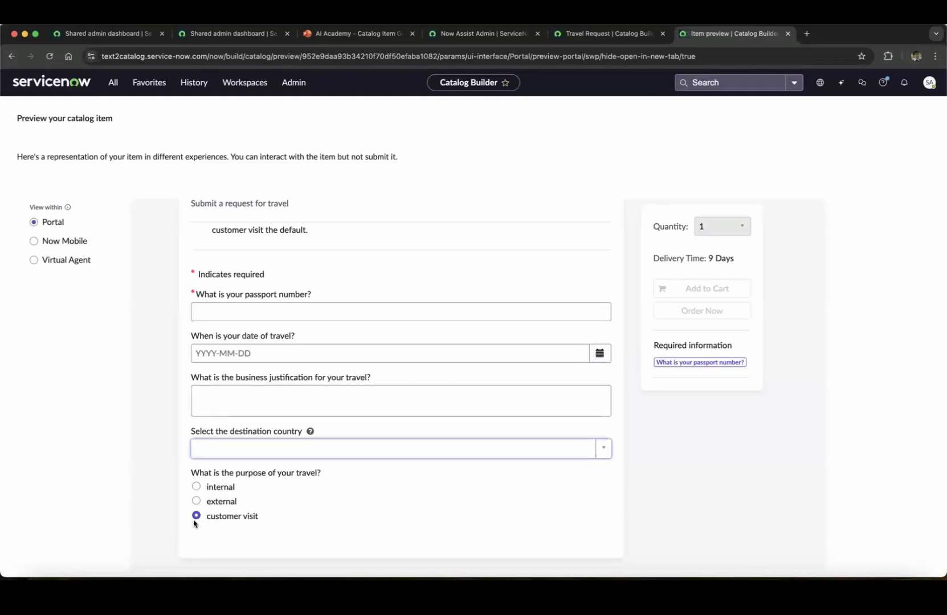
Step: Show the help text of the destination country question in the preview, read it and hide it again
click(310, 432)
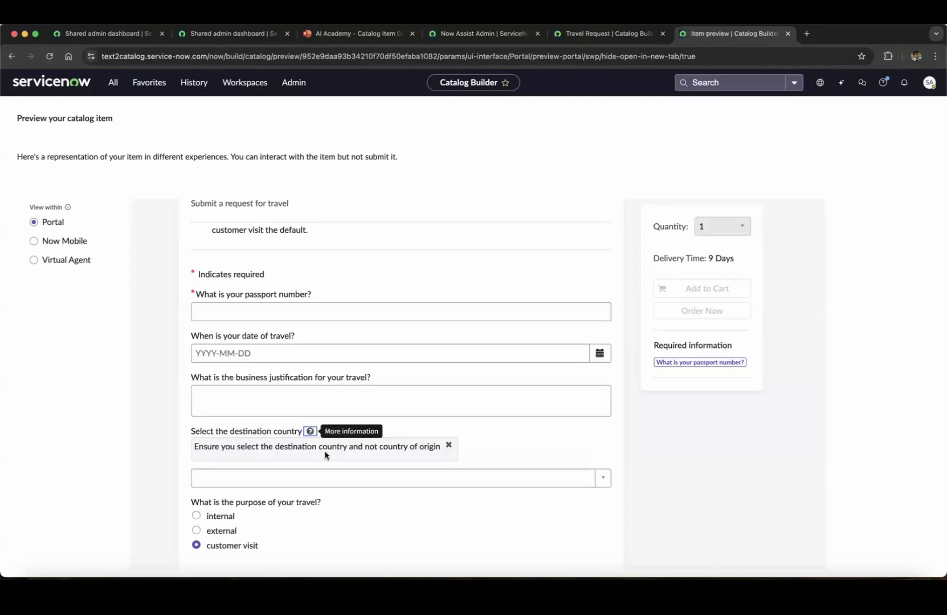
click(310, 435)
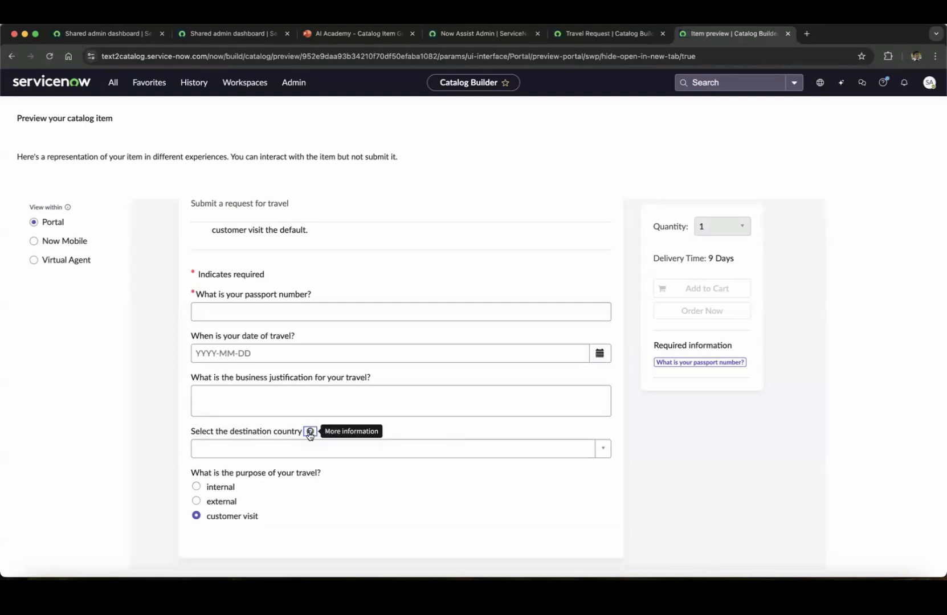
click(312, 434)
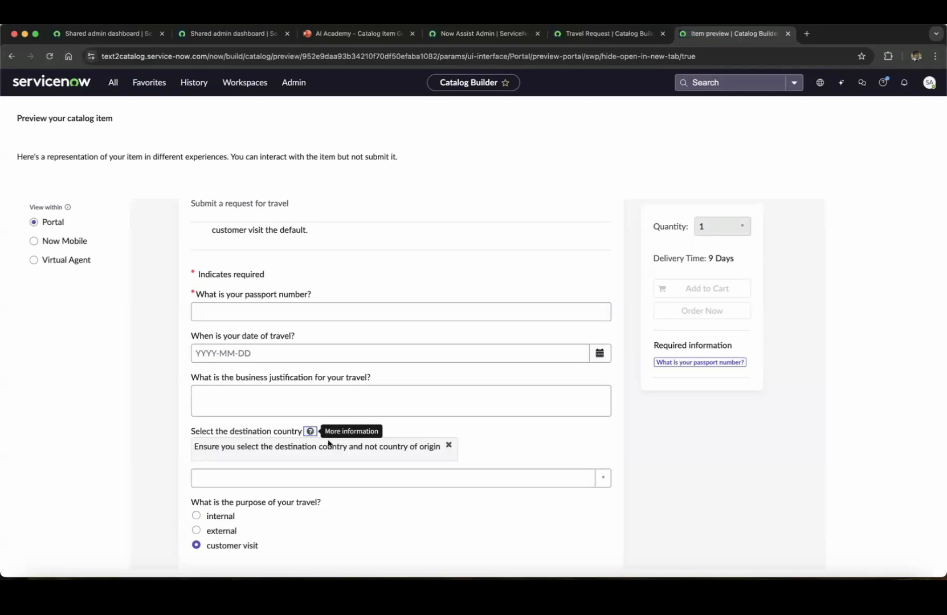
drag(278, 449, 334, 448)
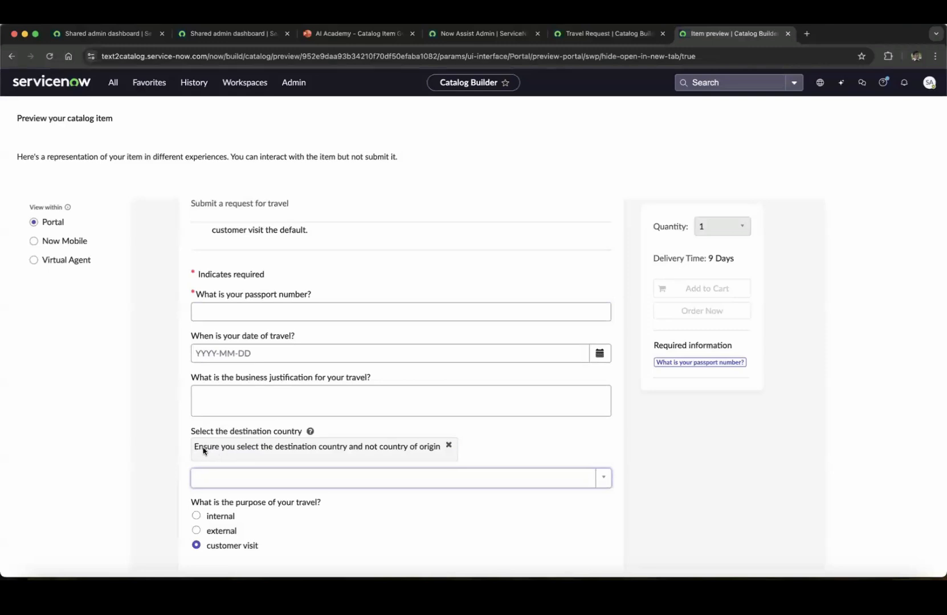
click(311, 432)
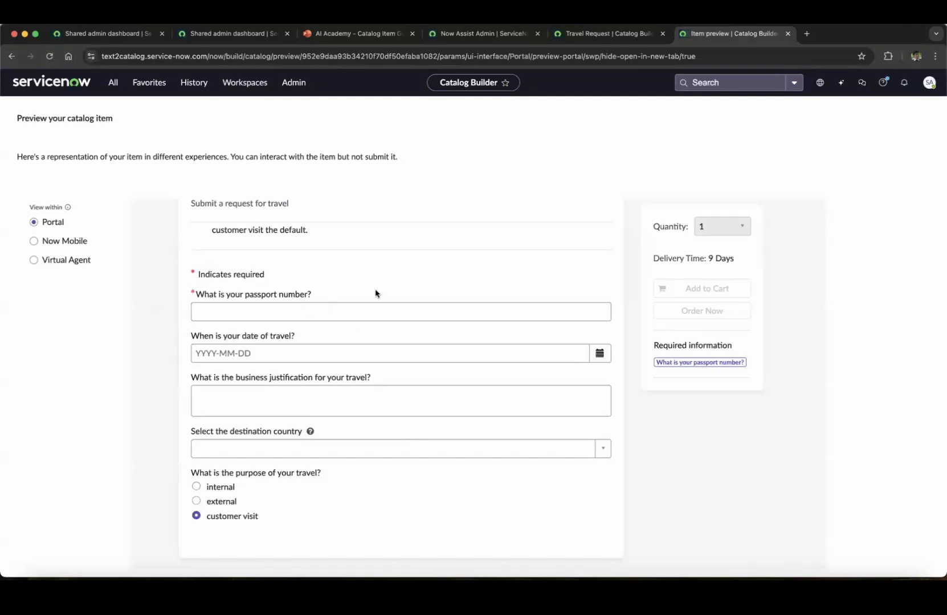
Step: Return to the travel request's Now Assist description in the builder and reread its complete text
click(604, 30)
click(70, 154)
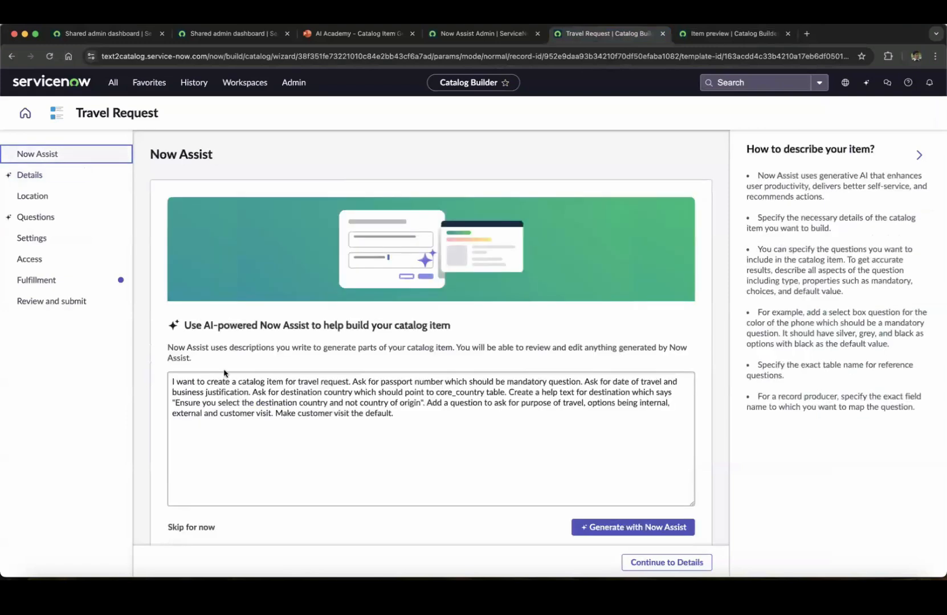
scroll(398, 391, down, 1)
drag(396, 389, 160, 352)
click(475, 424)
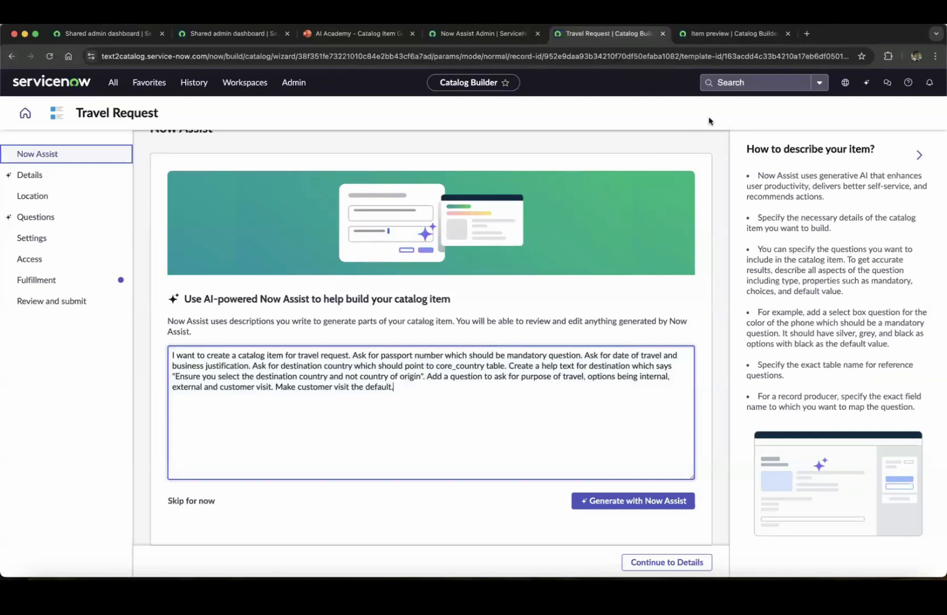
Step: Switch to the AI Academy presentation and advance from the Demo slide to the text-to-catalog best practices slide
click(347, 32)
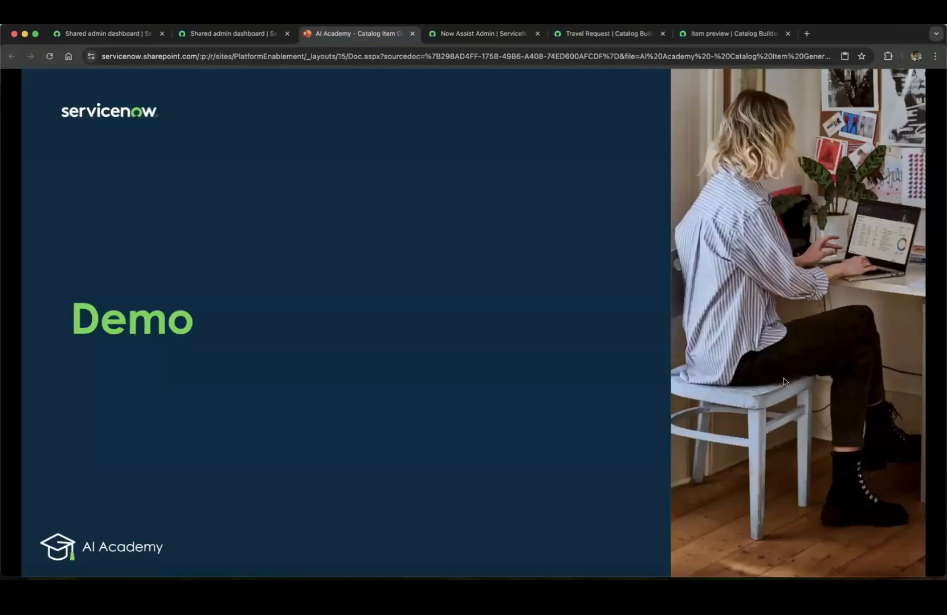
click(595, 431)
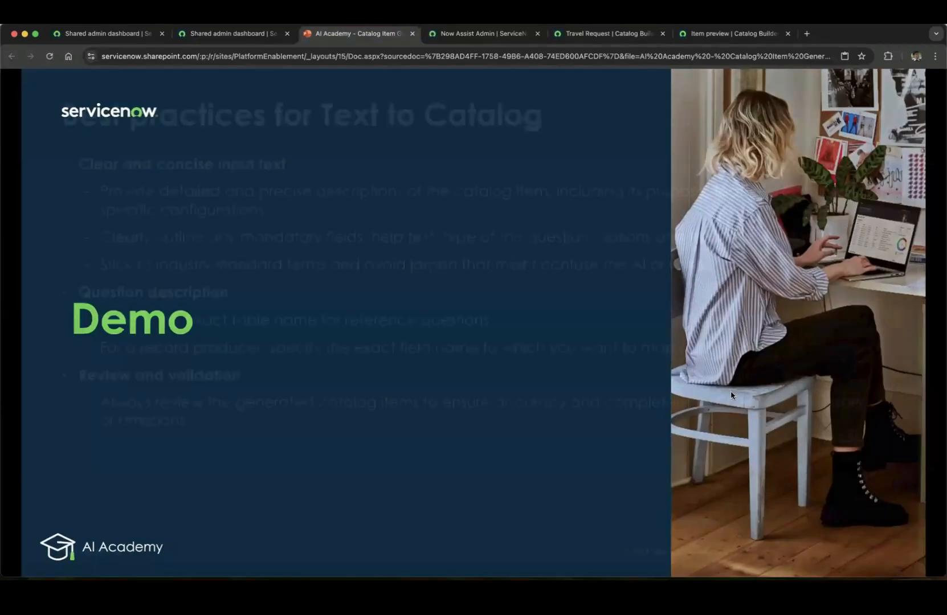